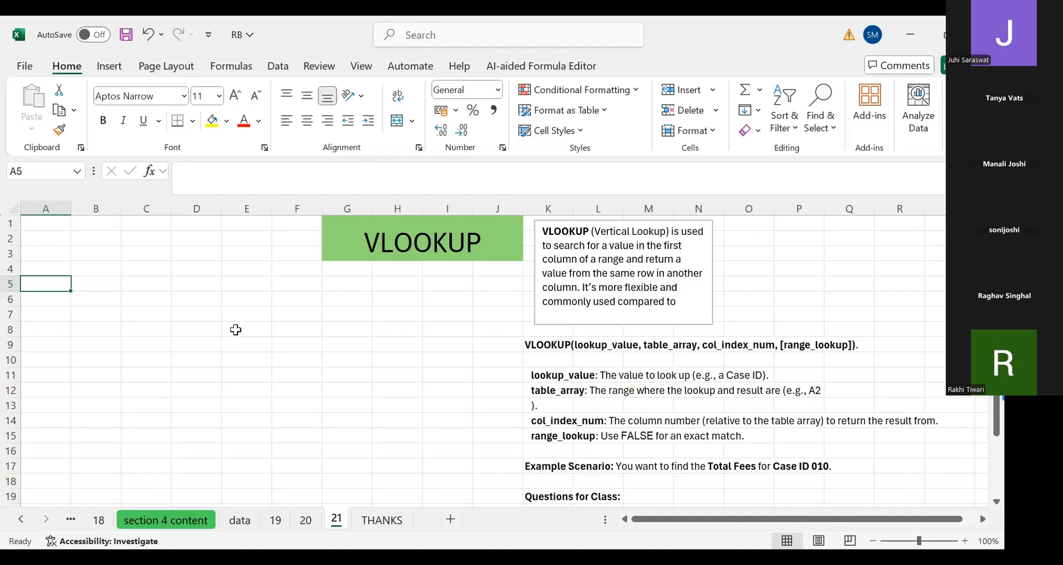
Browse the data, 20 and 21 sheets and read the VLOOKUP explanation and questions on sheet 21
{"action": "left_click", "coordinate": [115, 362]}
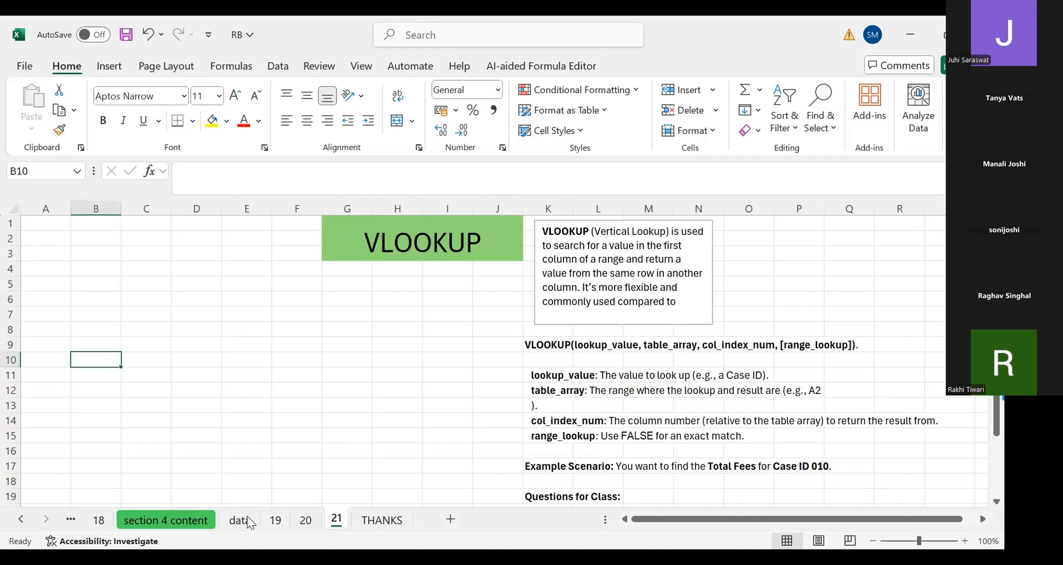
{"action": "left_click", "coordinate": [250, 522]}
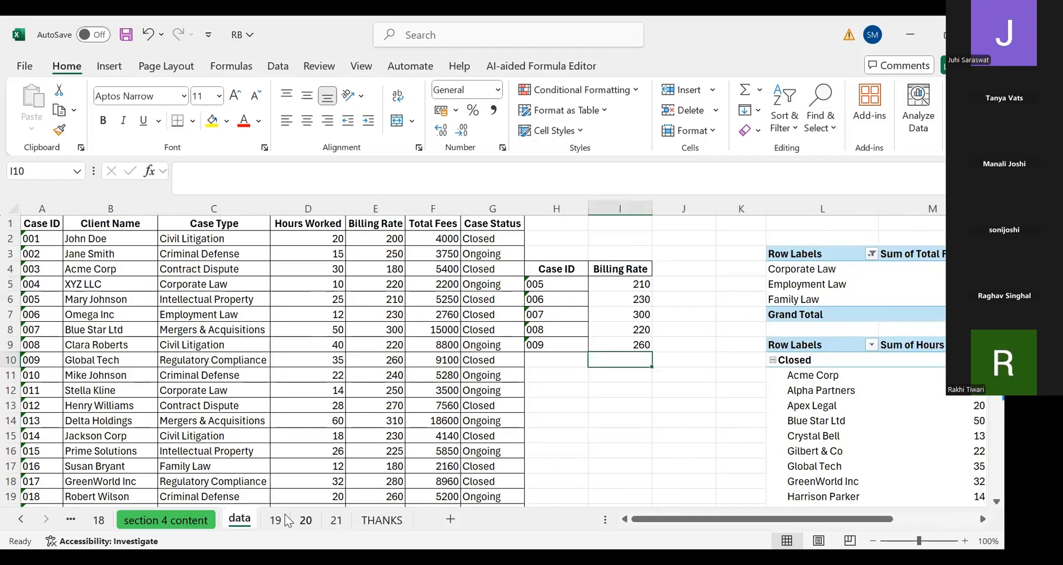
{"action": "left_click", "coordinate": [289, 521]}
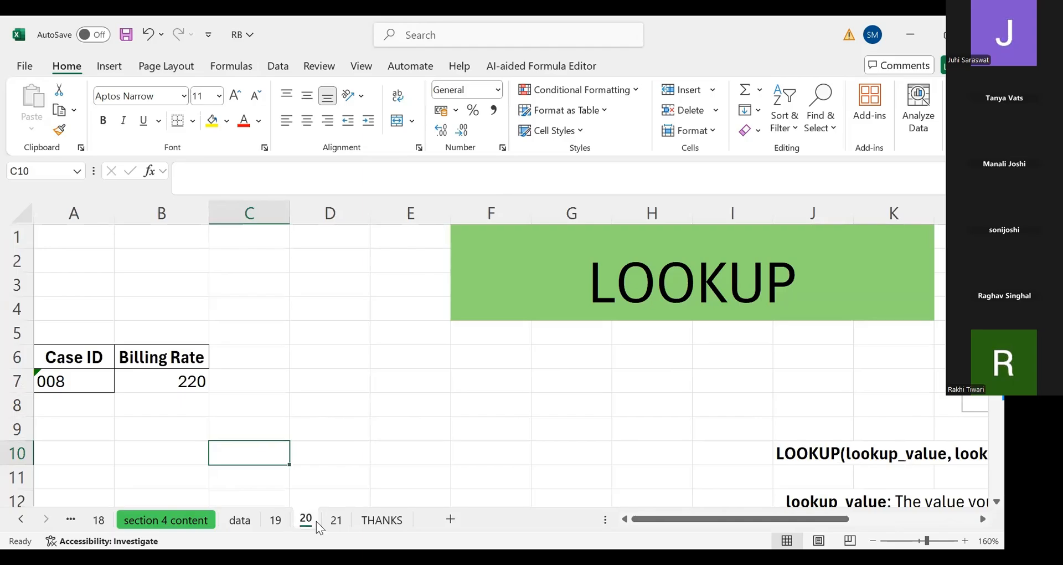
{"action": "key", "text": "ctrl+Page_Down"}
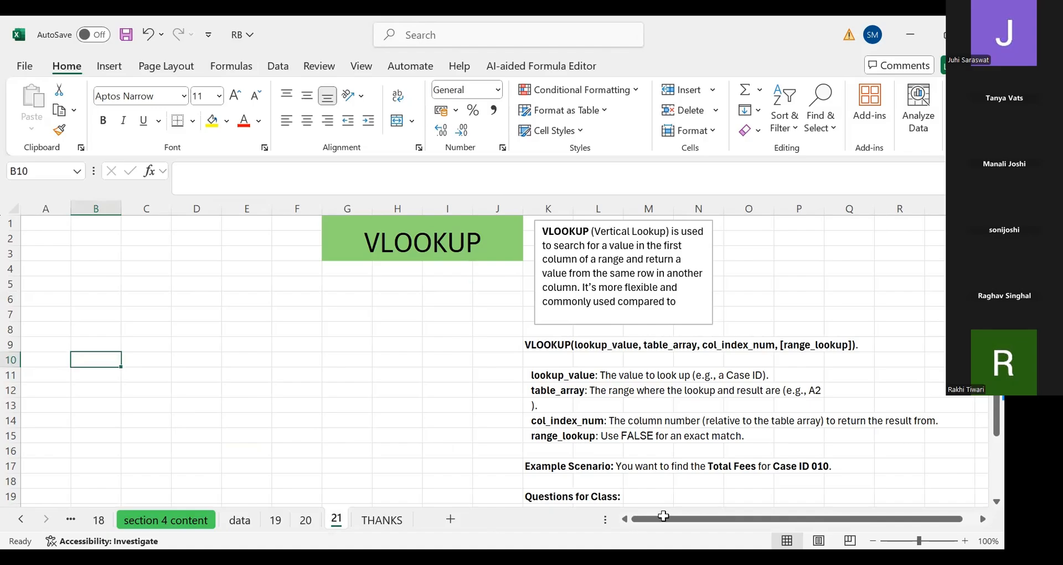
{"action": "scroll", "coordinate": [663, 516], "scroll_direction": "down", "scroll_amount": 3}
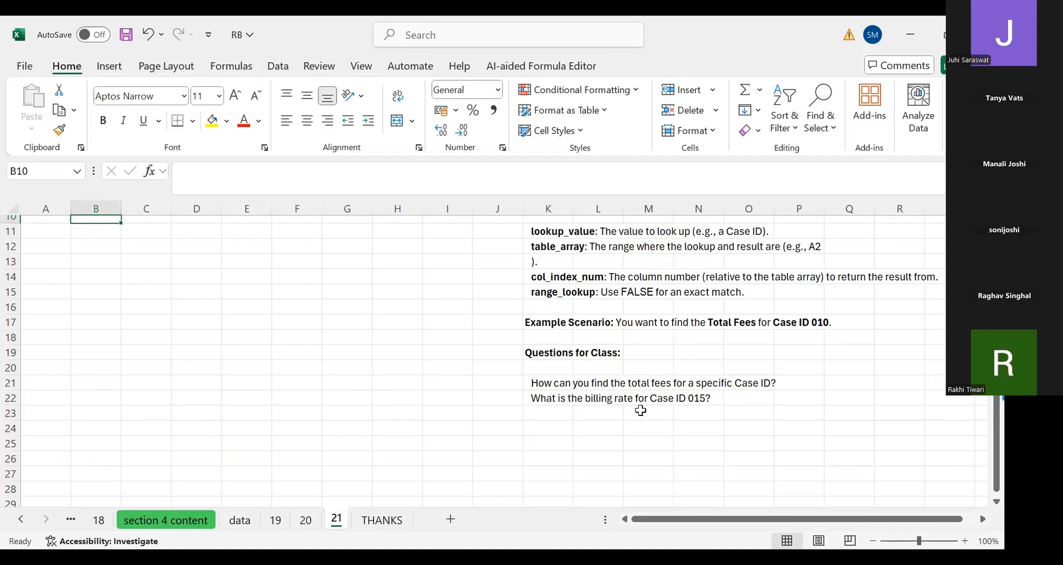
{"action": "scroll", "coordinate": [83, 304], "scroll_direction": "up", "scroll_amount": 3}
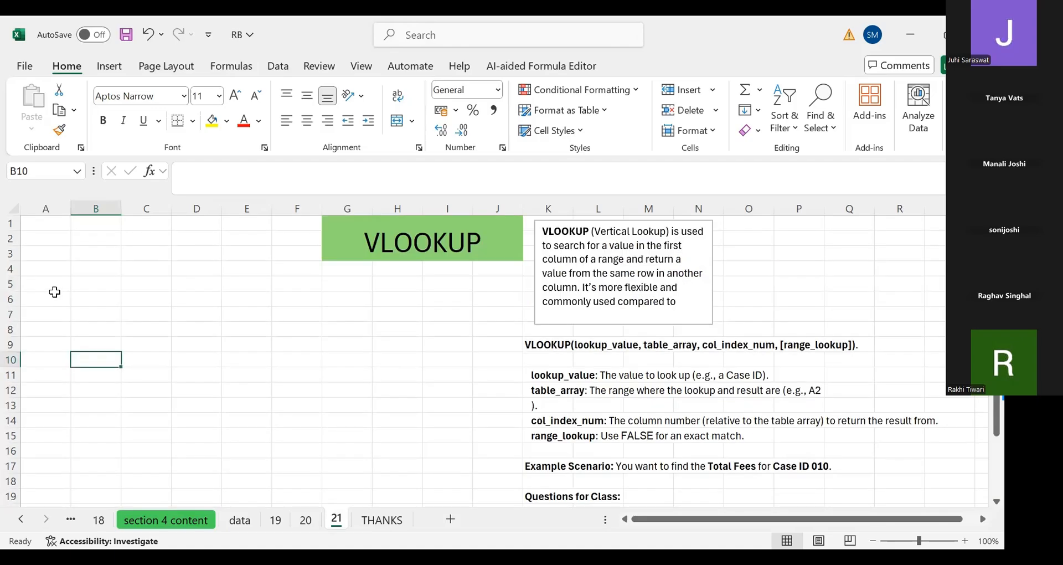
{"action": "left_click", "coordinate": [52, 293]}
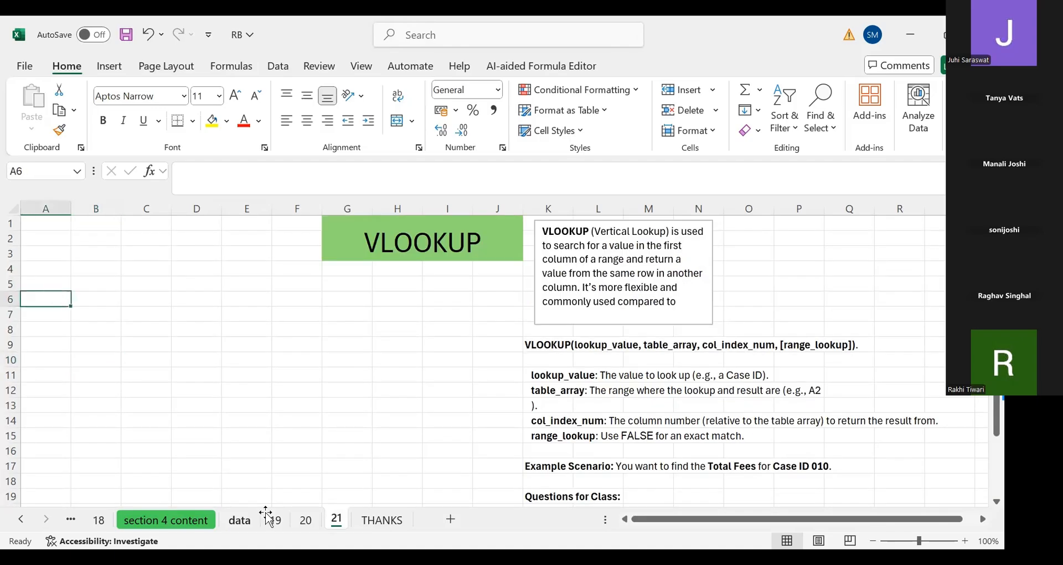
{"action": "left_click", "coordinate": [249, 519]}
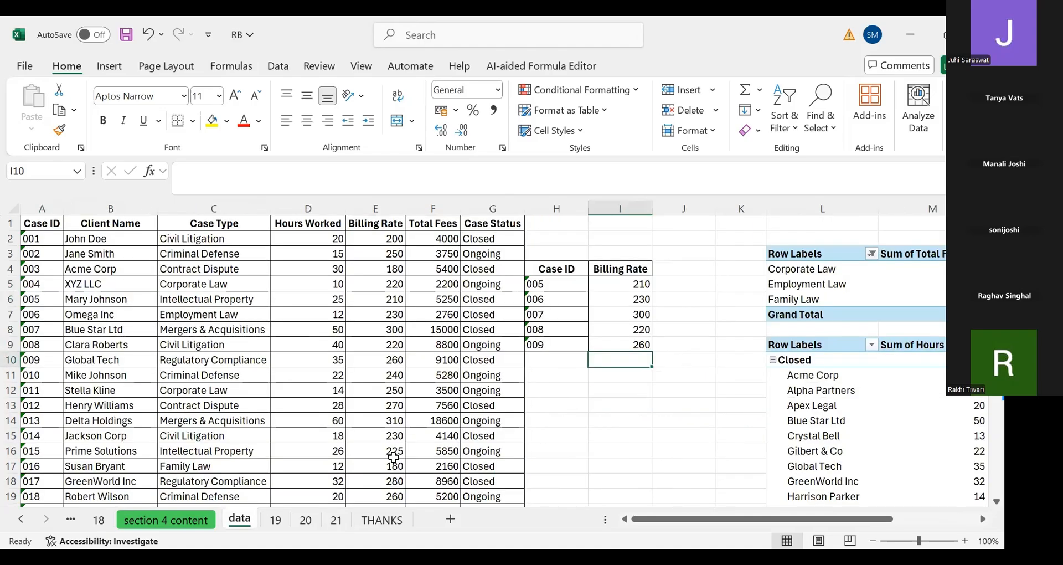
Examine the data sheet's table by moving through its headers and the case rows and lookup table cells
{"action": "left_click", "coordinate": [433, 284]}
{"action": "left_click", "coordinate": [376, 223]}
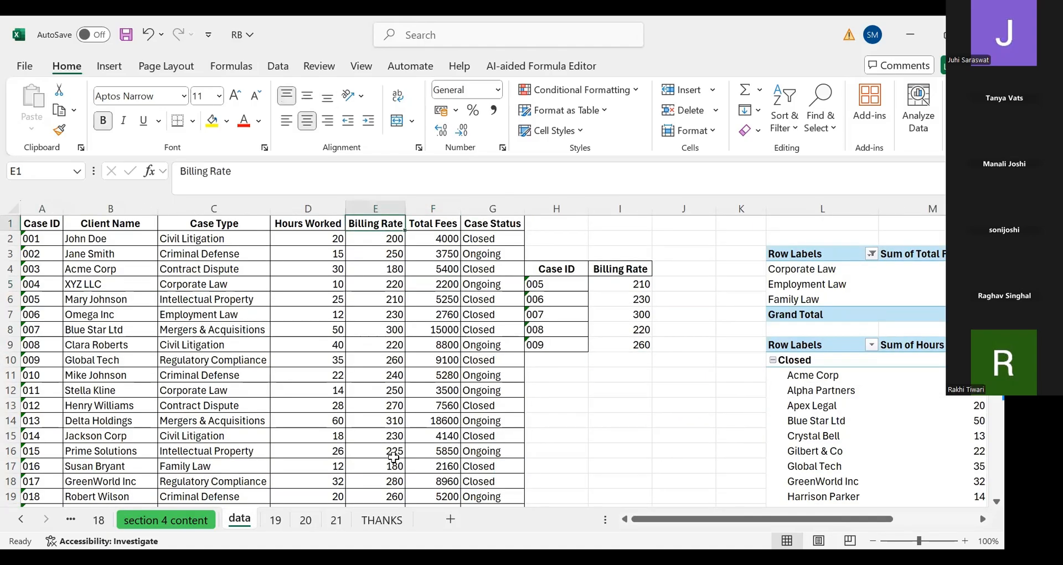
{"action": "key", "text": "Left"}
{"action": "key", "text": "Left"}
{"action": "key", "text": "Left"}
{"action": "key", "text": "Left"}
{"action": "key", "text": "Down"}
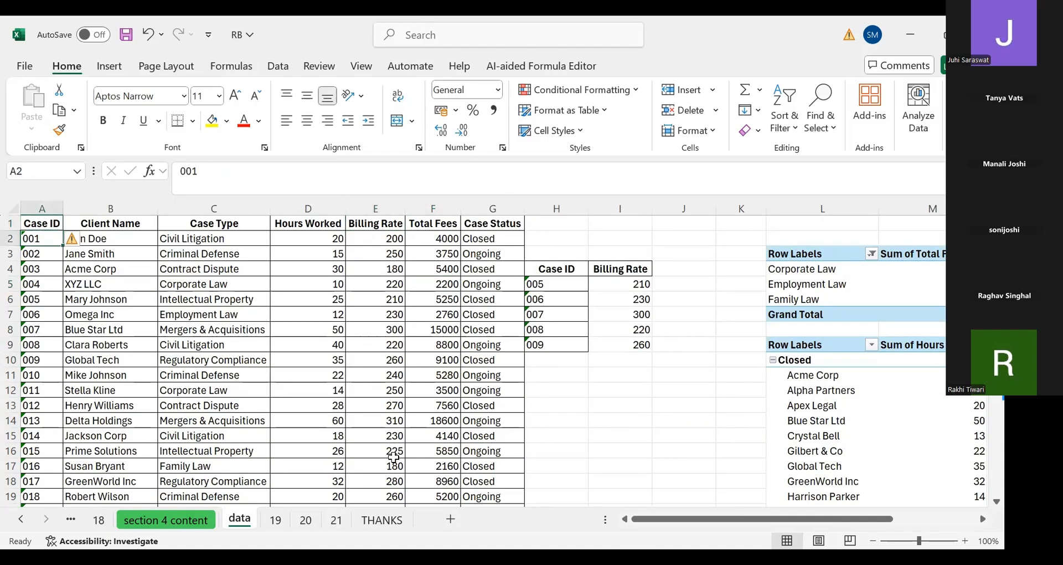
{"action": "key", "text": "Down"}
{"action": "key", "text": "Down"}
{"action": "key", "text": "Right"}
{"action": "key", "text": "Right"}
{"action": "key", "text": "Right"}
{"action": "key", "text": "Right"}
{"action": "key", "text": "Right"}
{"action": "key", "text": "Up"}
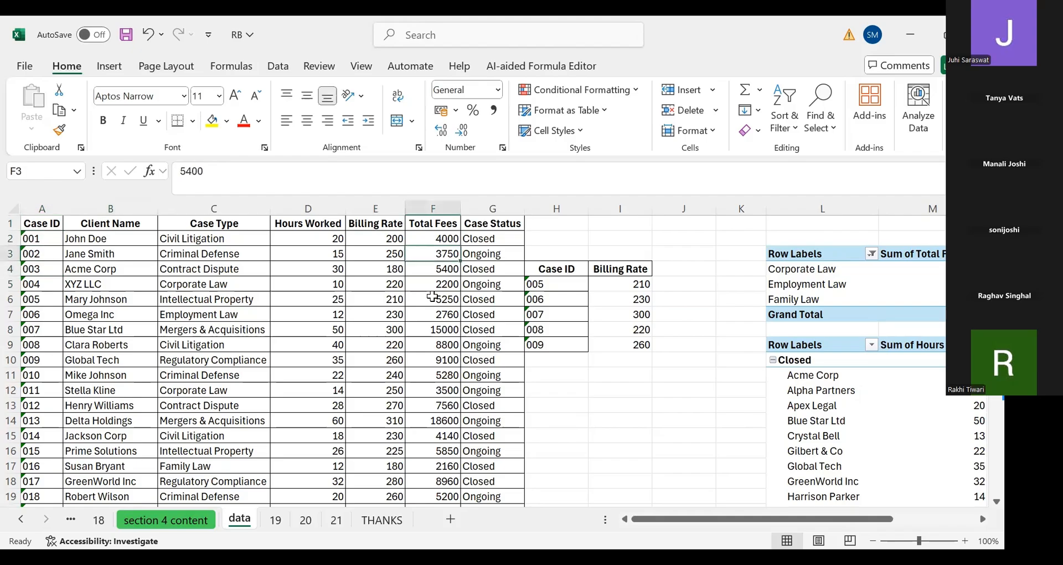
{"action": "key", "text": "Right"}
{"action": "key", "text": "Right"}
{"action": "key", "text": "Down"}
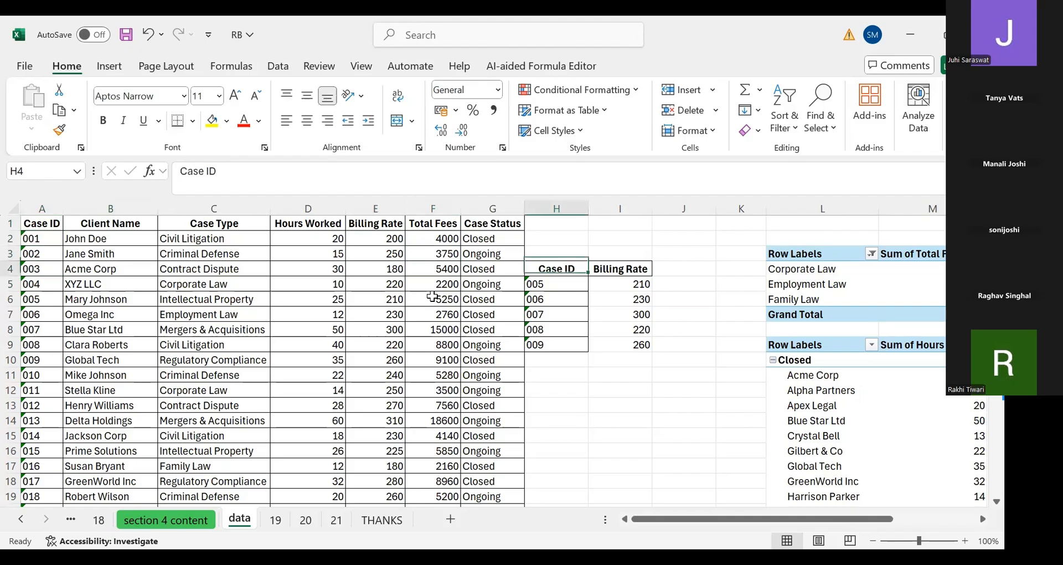
{"action": "key", "text": "Right"}
{"action": "key", "text": "Right"}
{"action": "key", "text": "Down"}
{"action": "key", "text": "Left"}
{"action": "key", "text": "Left"}
{"action": "key", "text": "Left"}
{"action": "key", "text": "Left"}
{"action": "key", "text": "Left"}
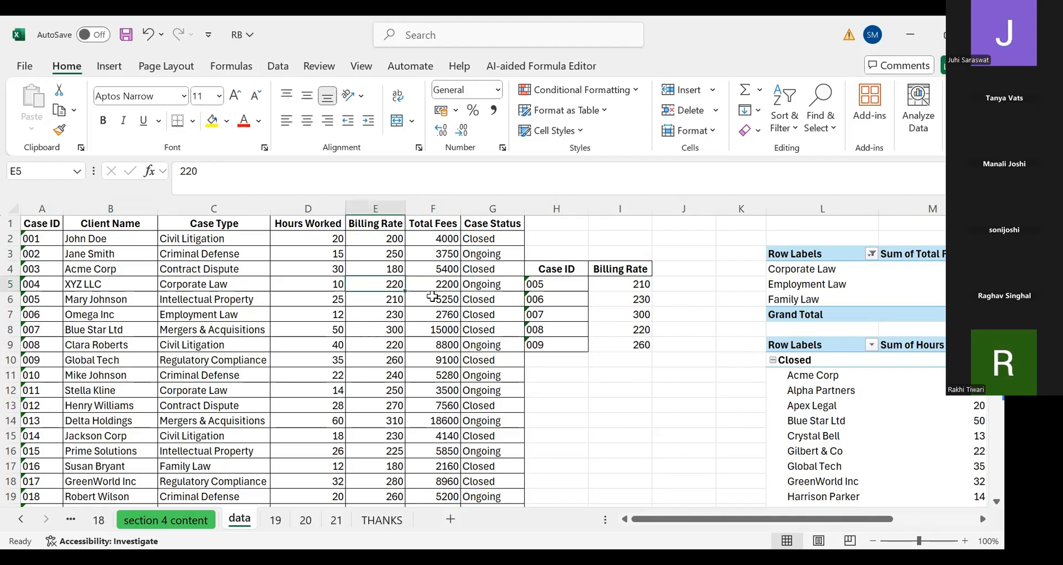
{"action": "key", "text": "Right"}
{"action": "key", "text": "Up"}
{"action": "key", "text": "Up"}
{"action": "key", "text": "Up"}
{"action": "key", "text": "Up"}
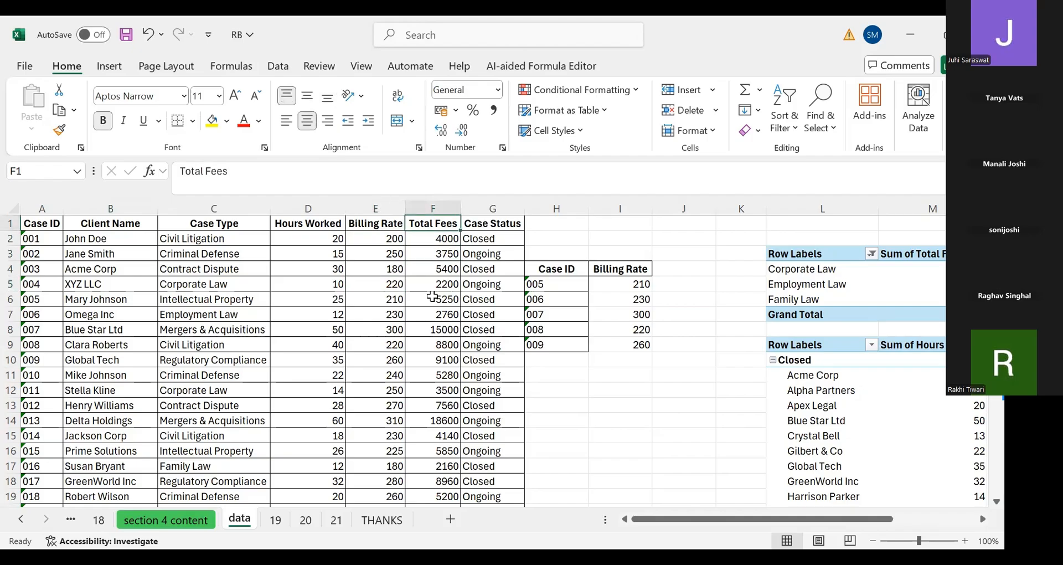
{"action": "key", "text": "Right"}
{"action": "key", "text": "Down"}
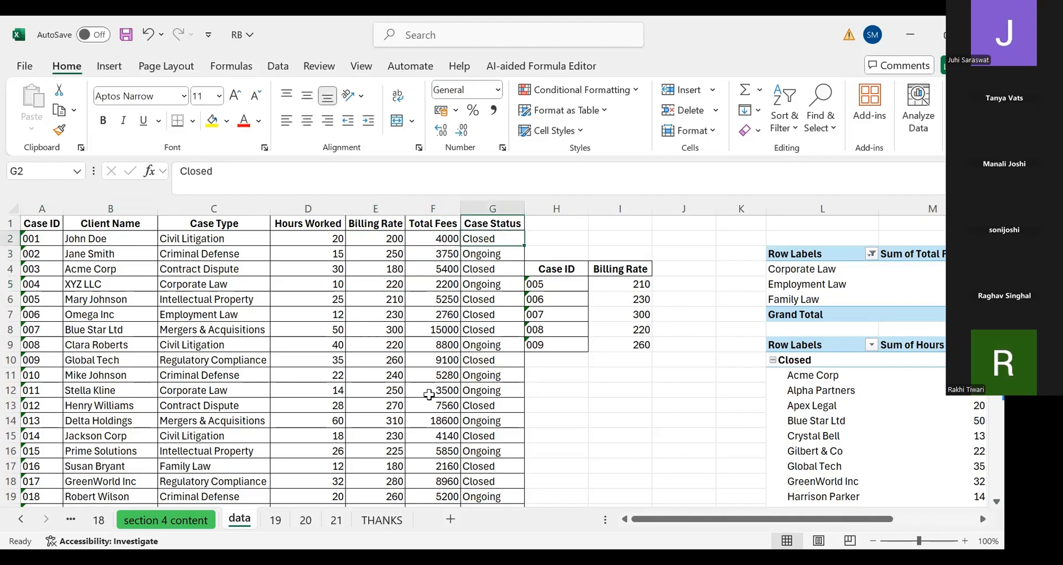
Copy the Case ID header from the data sheet into cell A6 of sheet 21
{"action": "left_click", "coordinate": [335, 520]}
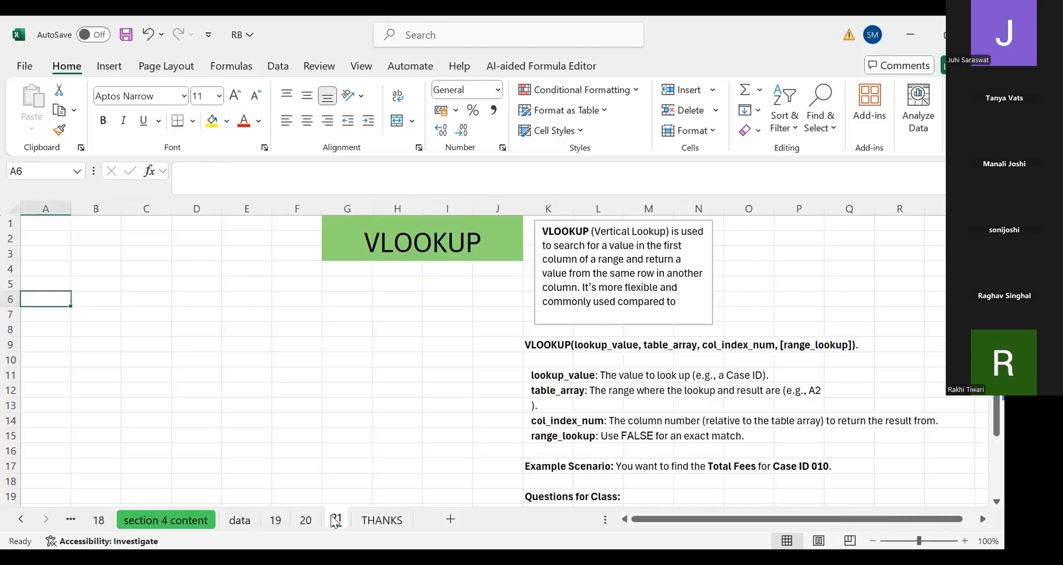
{"action": "left_click", "coordinate": [258, 519]}
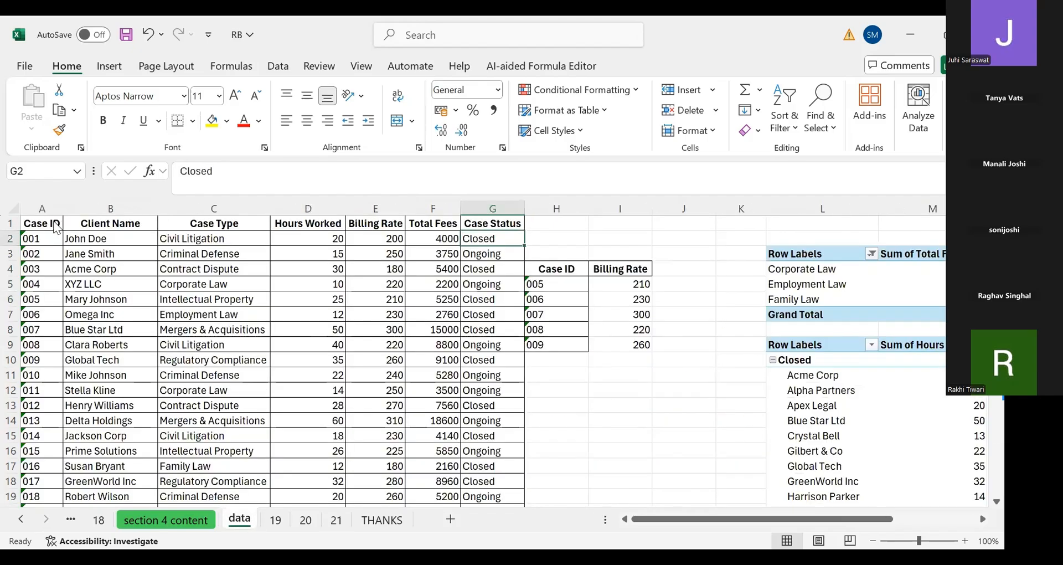
{"action": "left_click", "coordinate": [56, 226]}
{"action": "key", "text": "ctrl+c"}
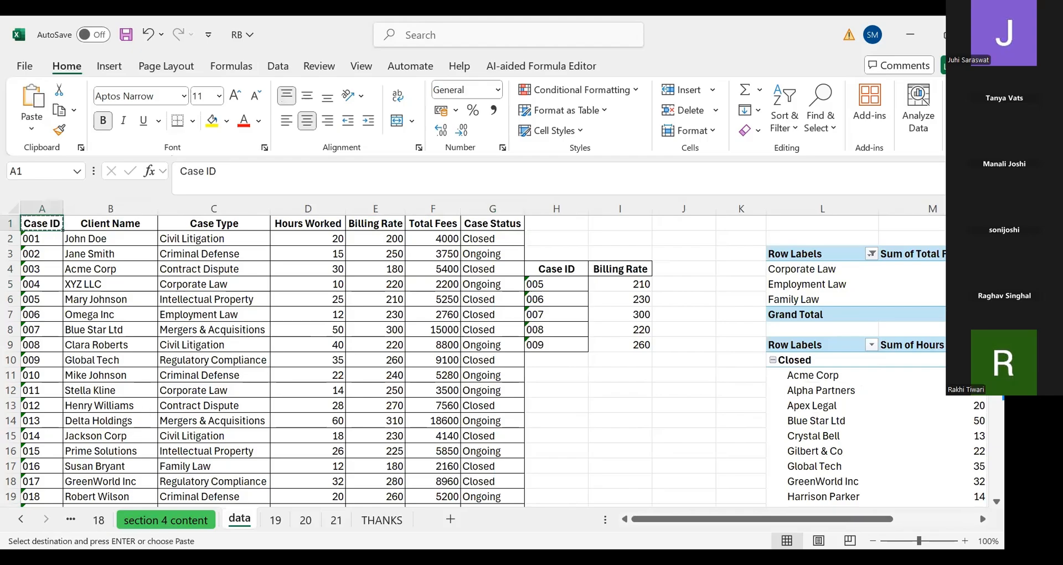
{"action": "left_click", "coordinate": [307, 520]}
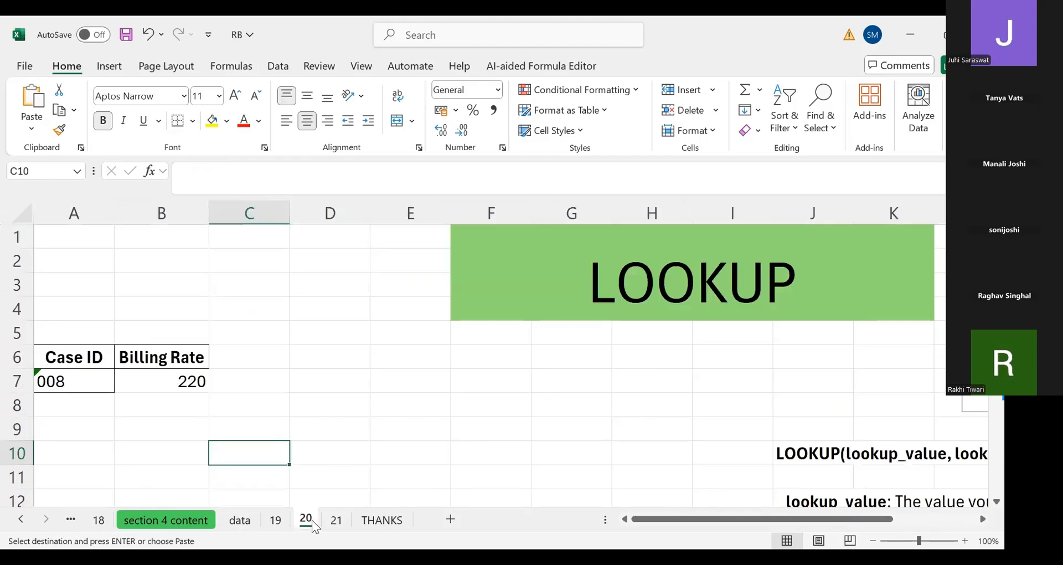
{"action": "left_click", "coordinate": [338, 520]}
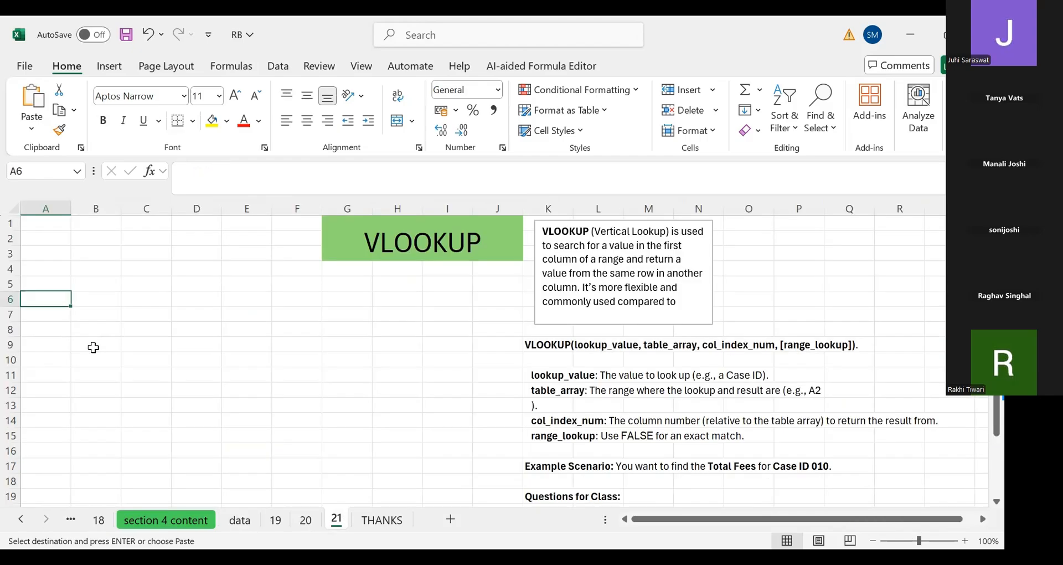
{"action": "key", "text": "ctrl+v"}
{"action": "key", "text": "Tab"}
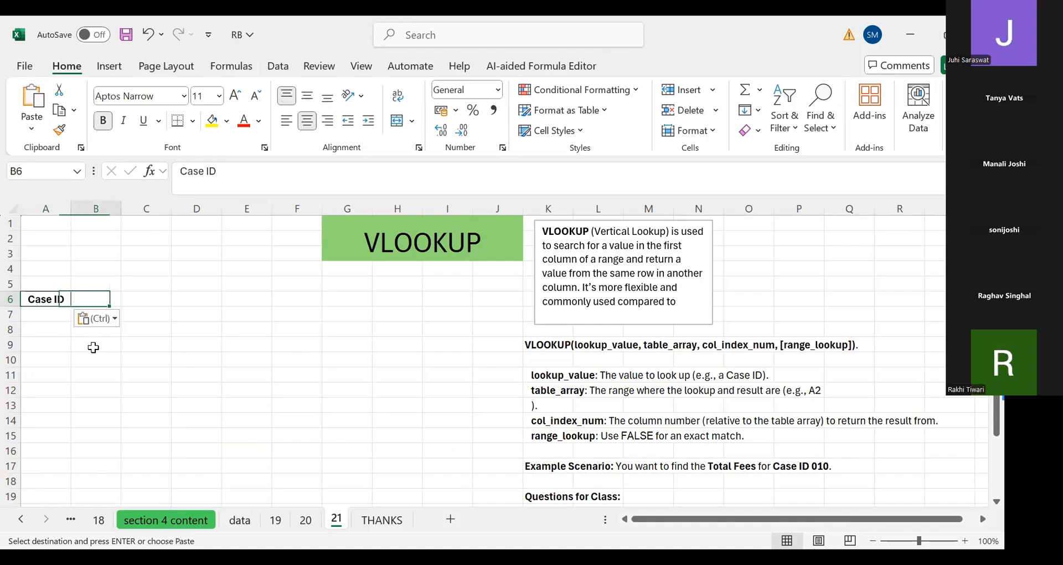
Copy the Total Fees header from the data sheet into cell B6 of sheet 21
{"action": "left_click", "coordinate": [240, 520]}
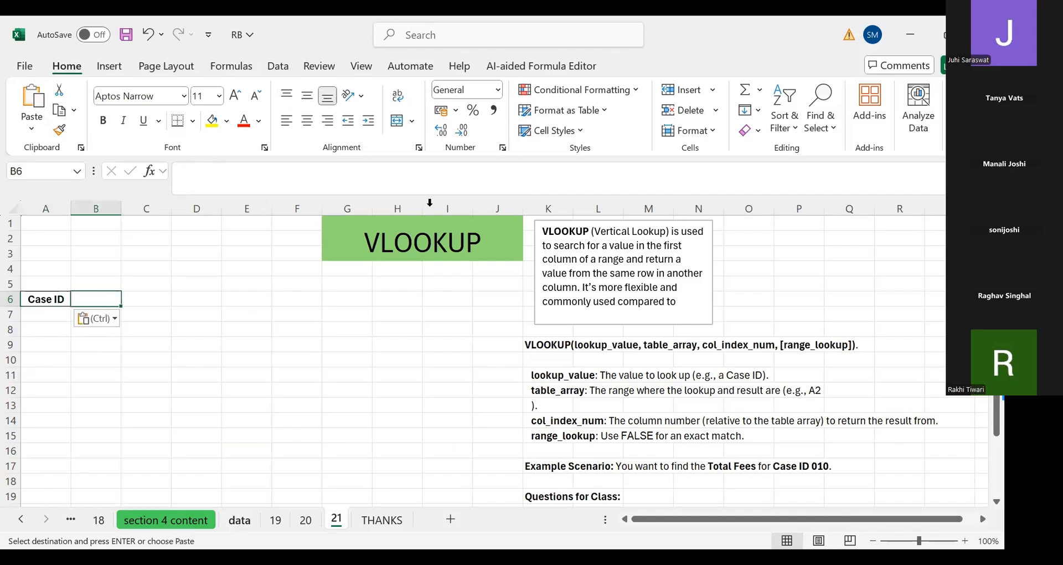
{"action": "left_click", "coordinate": [449, 225]}
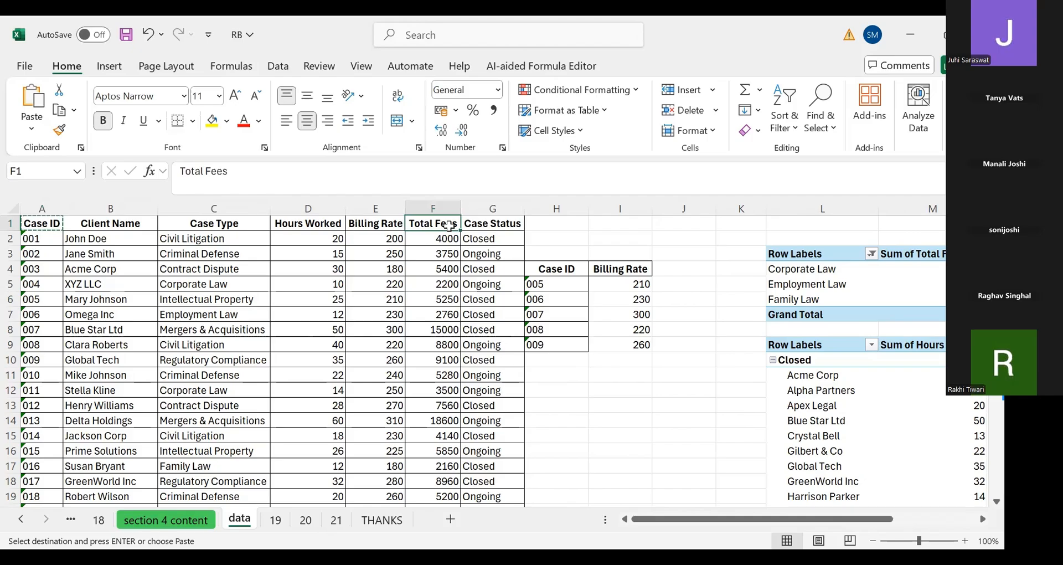
{"action": "key", "text": "ctrl+c"}
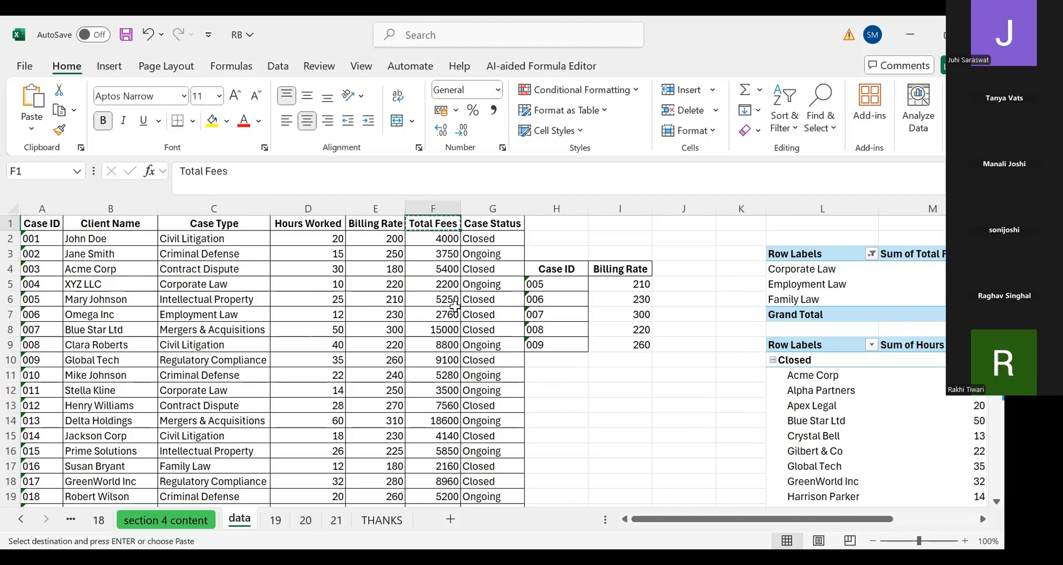
{"action": "left_click", "coordinate": [306, 520]}
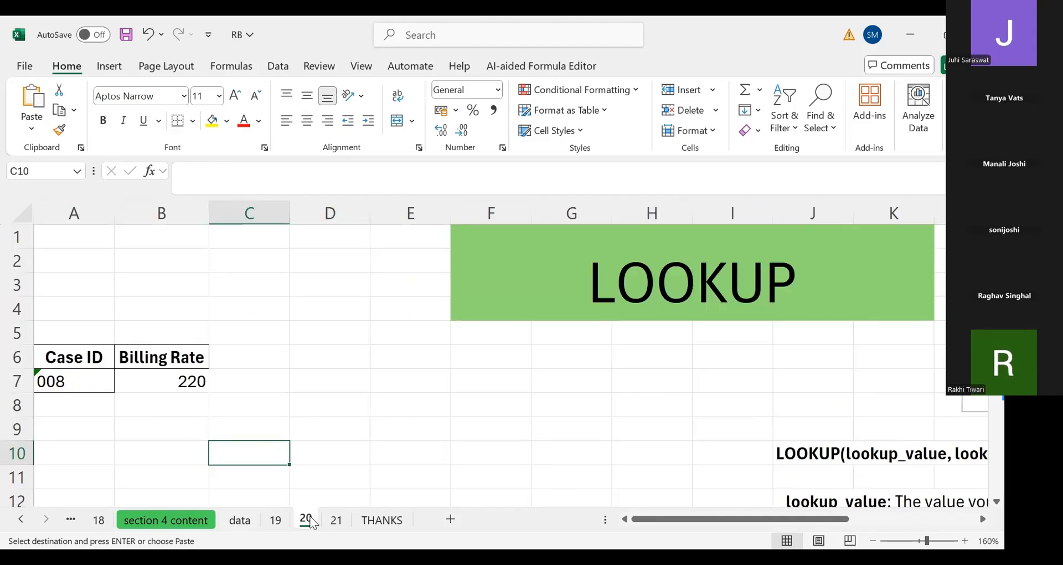
{"action": "left_click", "coordinate": [336, 520]}
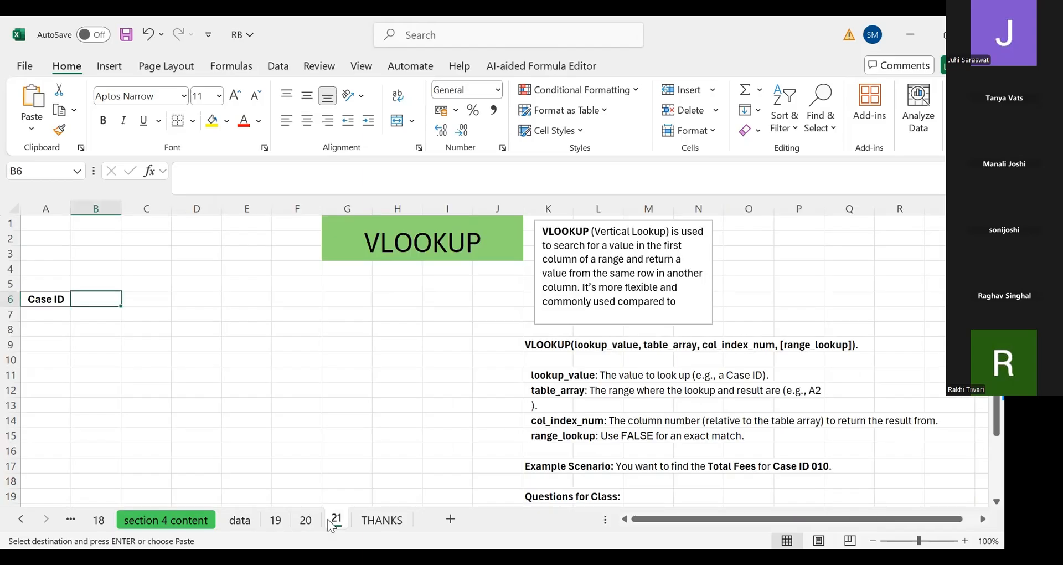
{"action": "key", "text": "ctrl+v"}
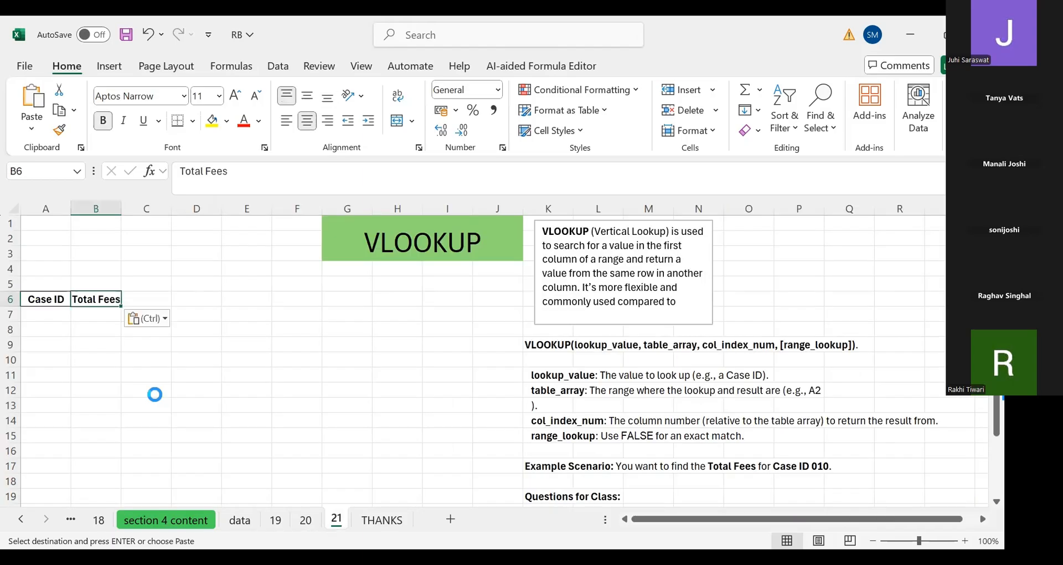
In cell B7 start a VLOOKUP formula with A7 as the lookup value
{"action": "scroll", "coordinate": [78, 351], "scroll_direction": "up", "scroll_amount": 1}
{"action": "left_click", "coordinate": [72, 321]}
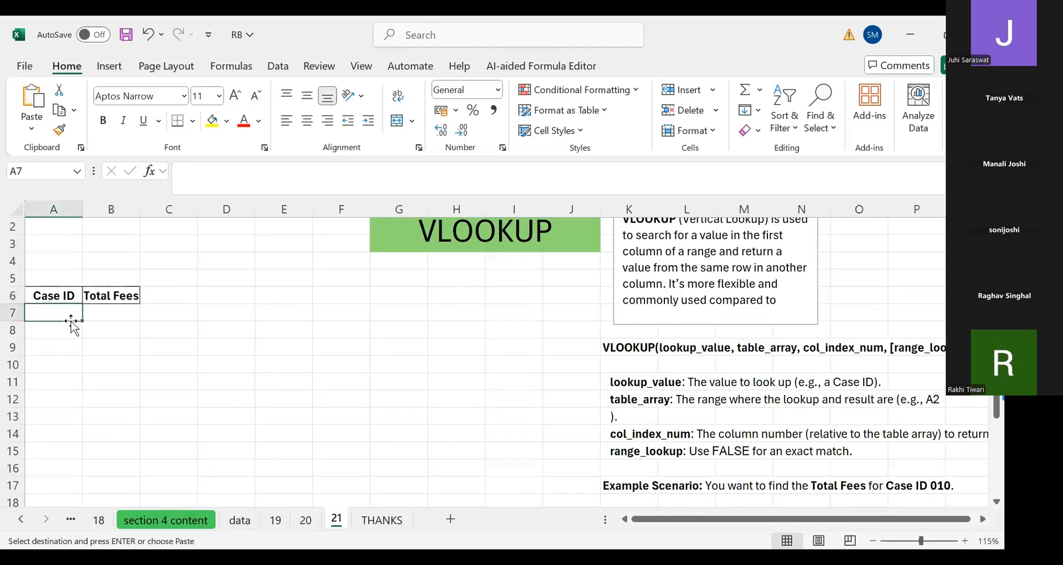
{"action": "key", "text": "Tab"}
{"action": "scroll", "coordinate": [72, 321], "scroll_direction": "up", "scroll_amount": 2}
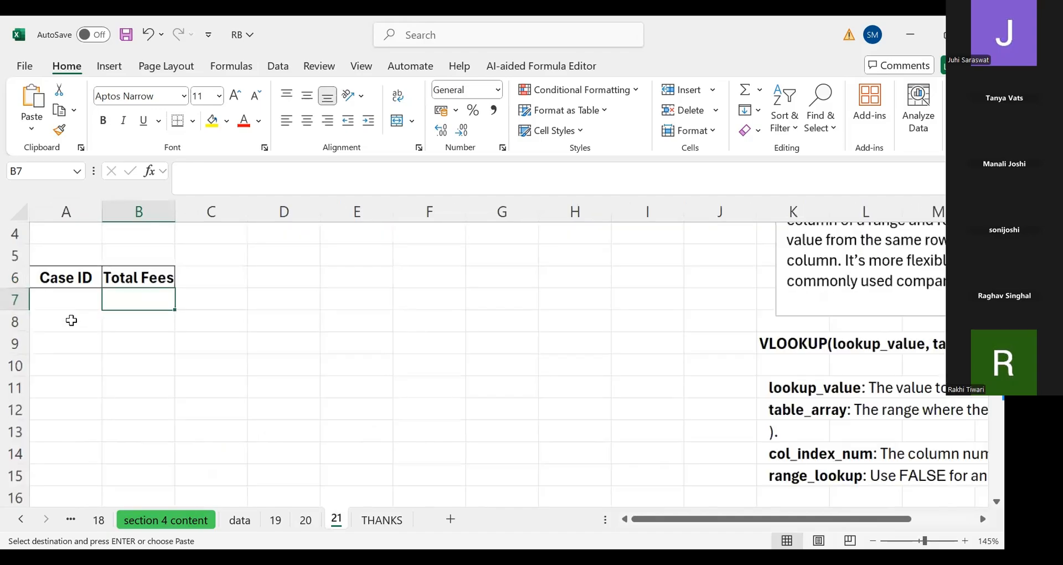
{"action": "scroll", "coordinate": [72, 321], "scroll_direction": "up", "scroll_amount": 1}
{"action": "type", "text": "="}
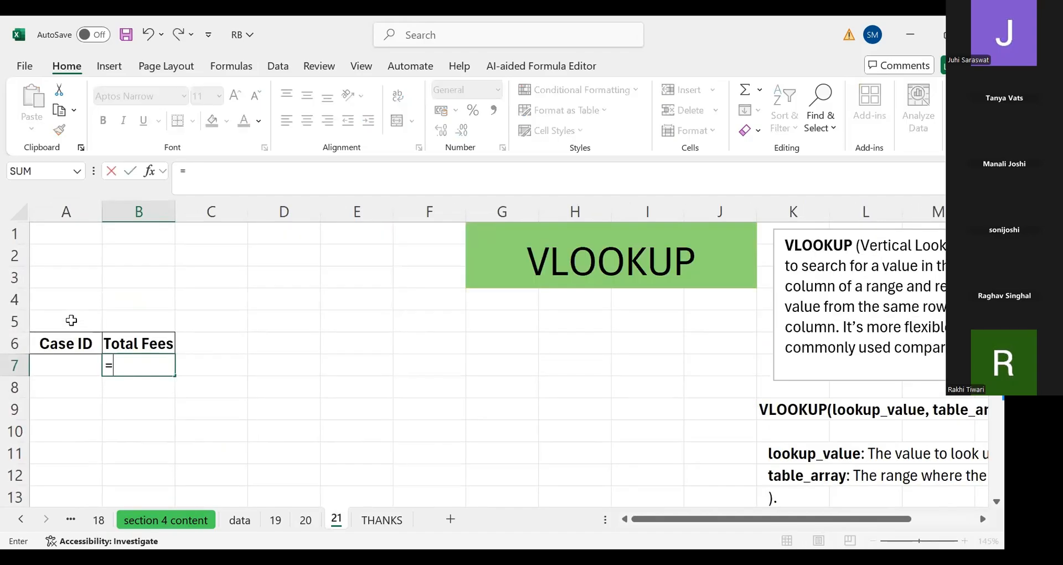
{"action": "type", "text": "VLOOKUP("}
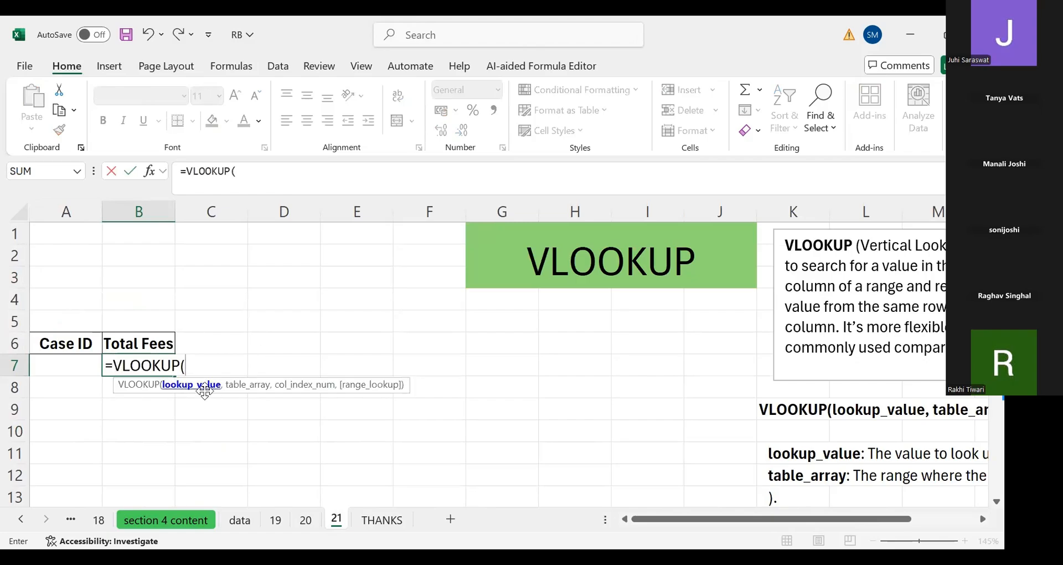
{"action": "left_click", "coordinate": [84, 361]}
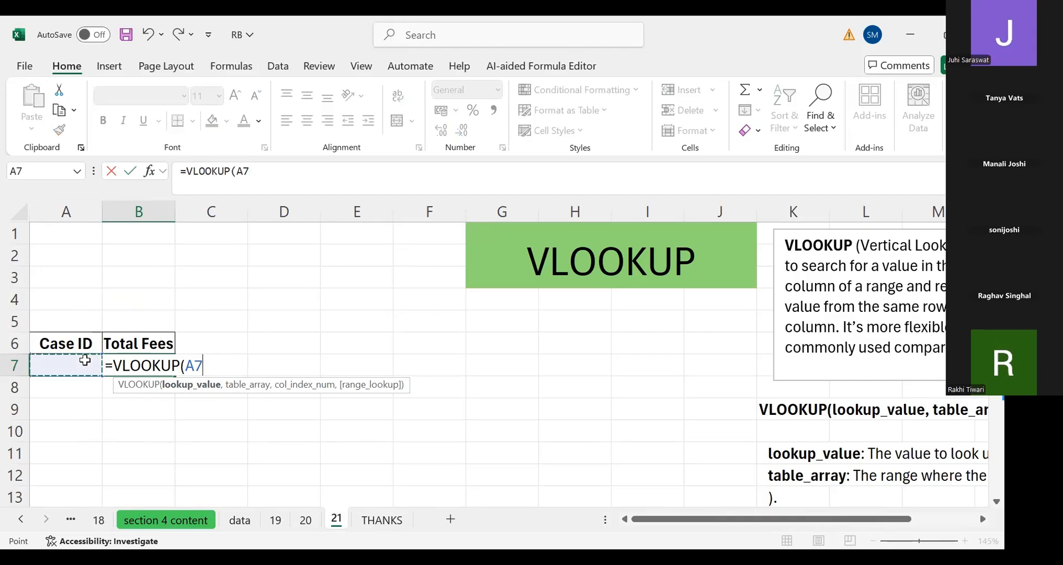
{"action": "type", "text": ","}
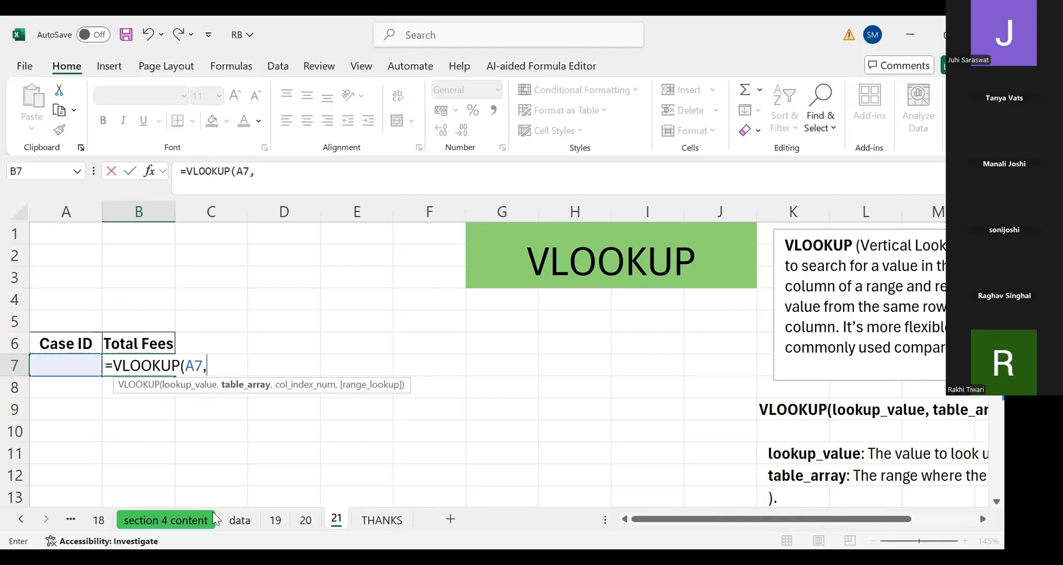
Set the table array to the whole data table data!A1:G51 on the data sheet
{"action": "left_click", "coordinate": [230, 521]}
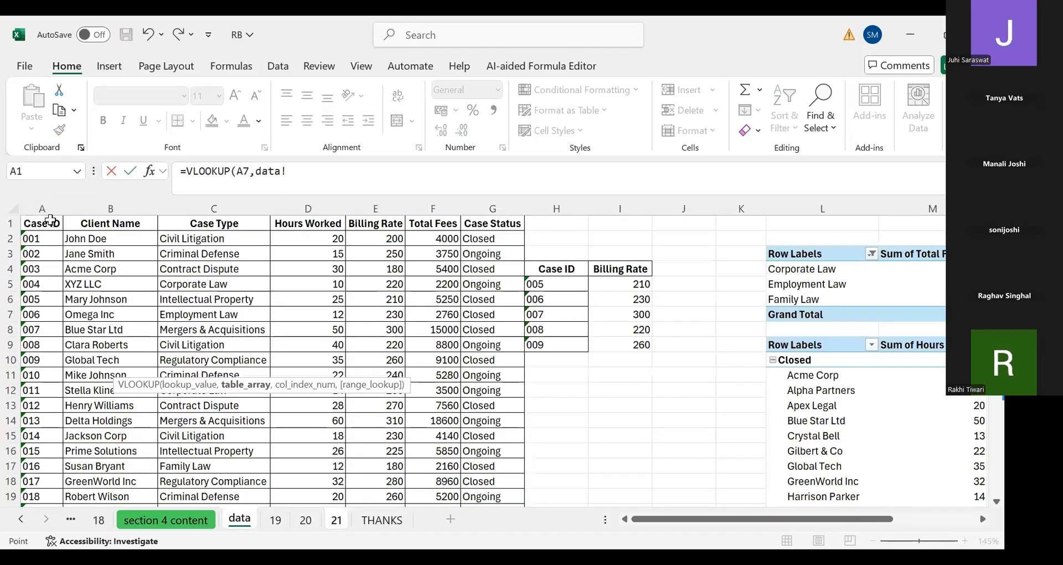
{"action": "left_click", "coordinate": [49, 219]}
{"action": "key", "text": "ctrl+shift+Right"}
{"action": "key", "text": "ctrl+shift+Down"}
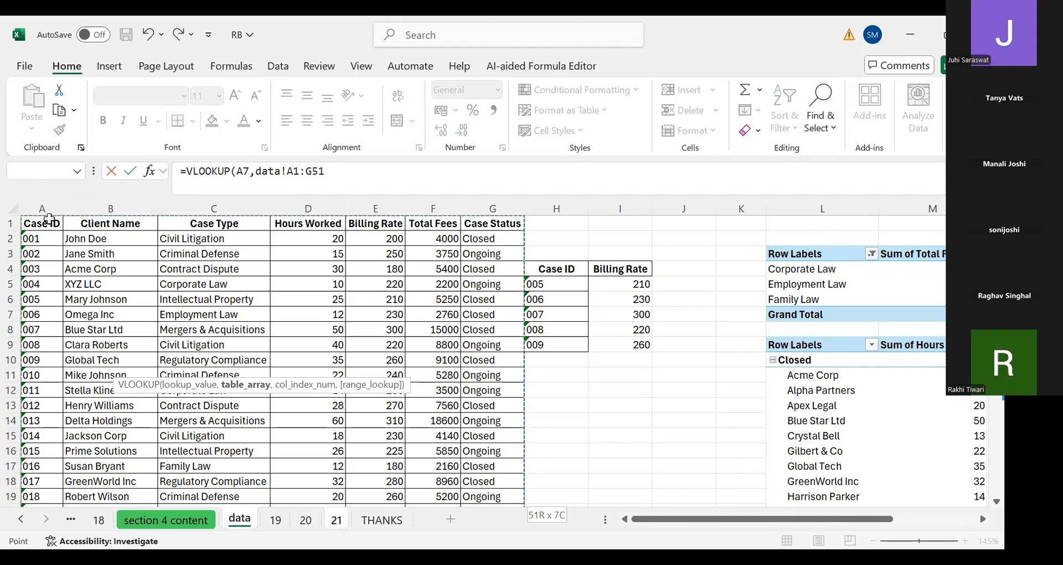
Try to return to sheet 21 while the VLOOKUP formula is still being edited
{"action": "type", "text": ","}
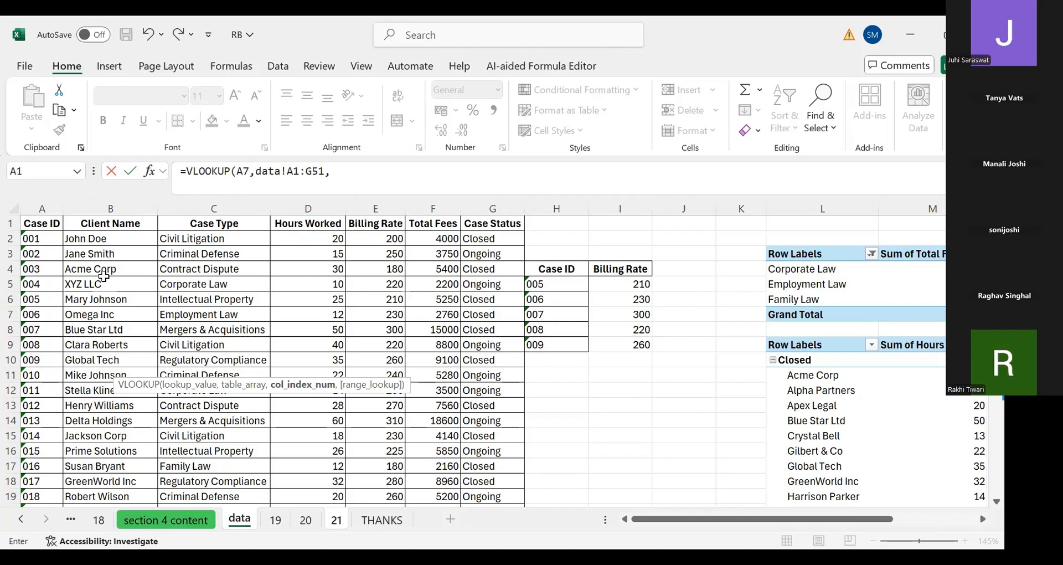
{"action": "left_click", "coordinate": [244, 171]}
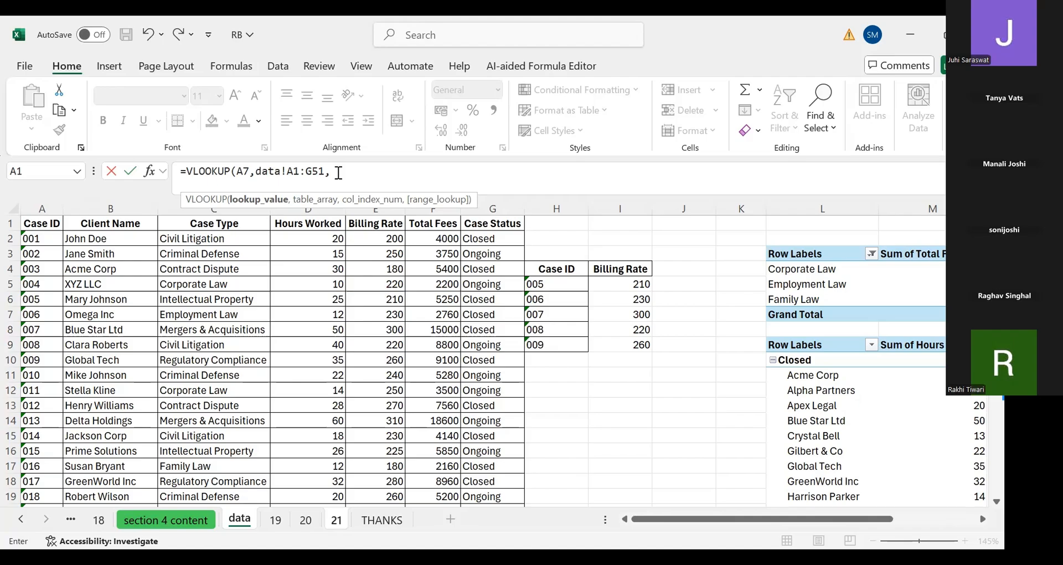
{"action": "key", "text": "BackSpace"}
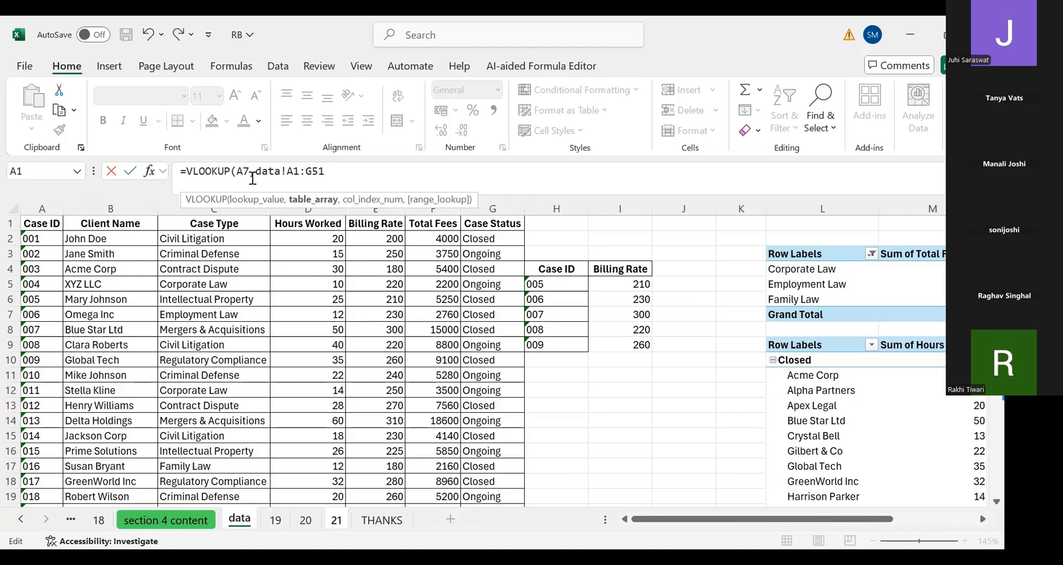
{"action": "left_click", "coordinate": [331, 521]}
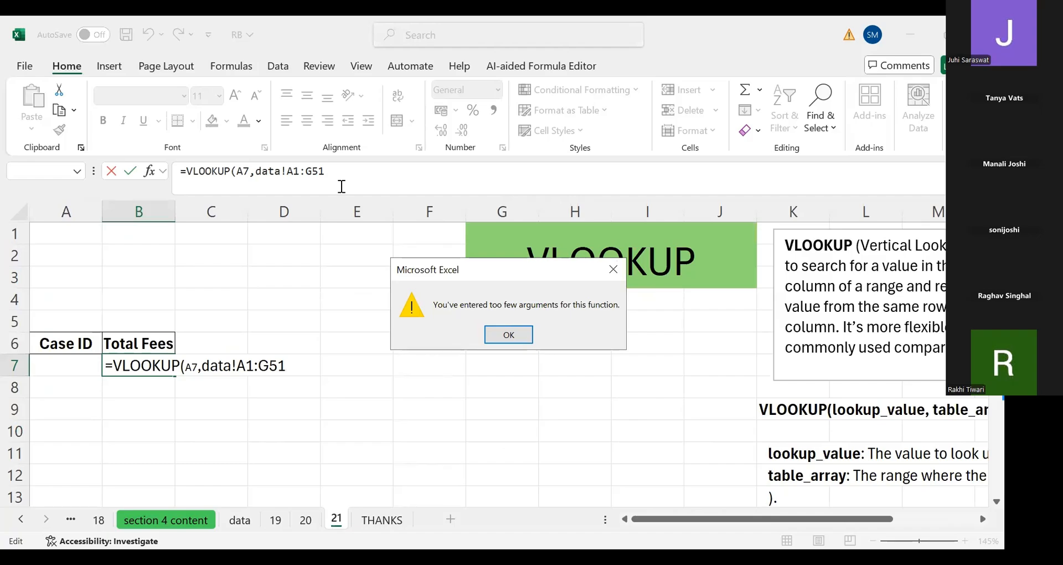
{"action": "key", "text": "Return"}
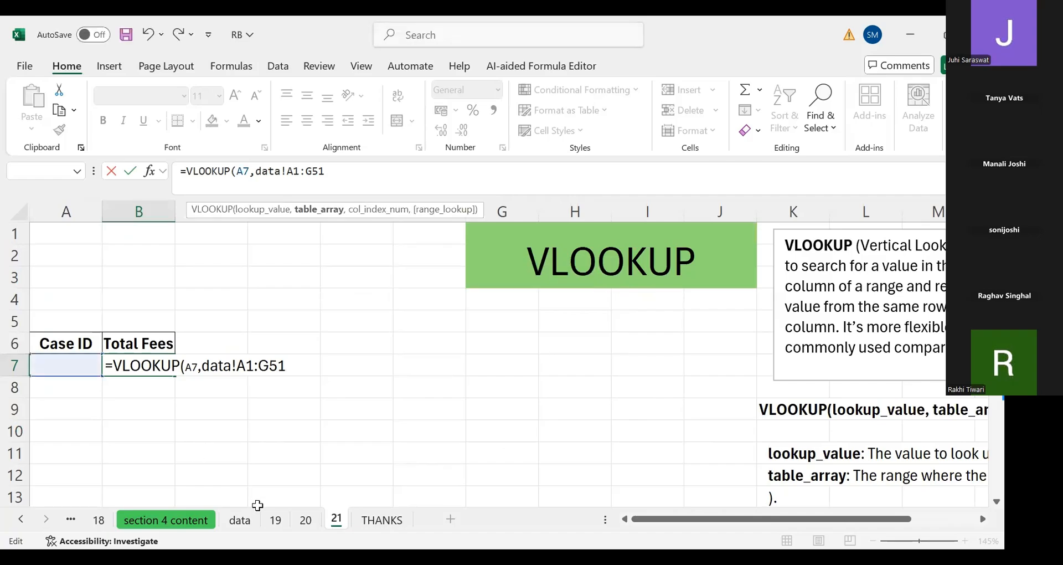
Reselect the data table A1:G51 on the data sheet as the table array and add the next argument separator
{"action": "left_click", "coordinate": [256, 526]}
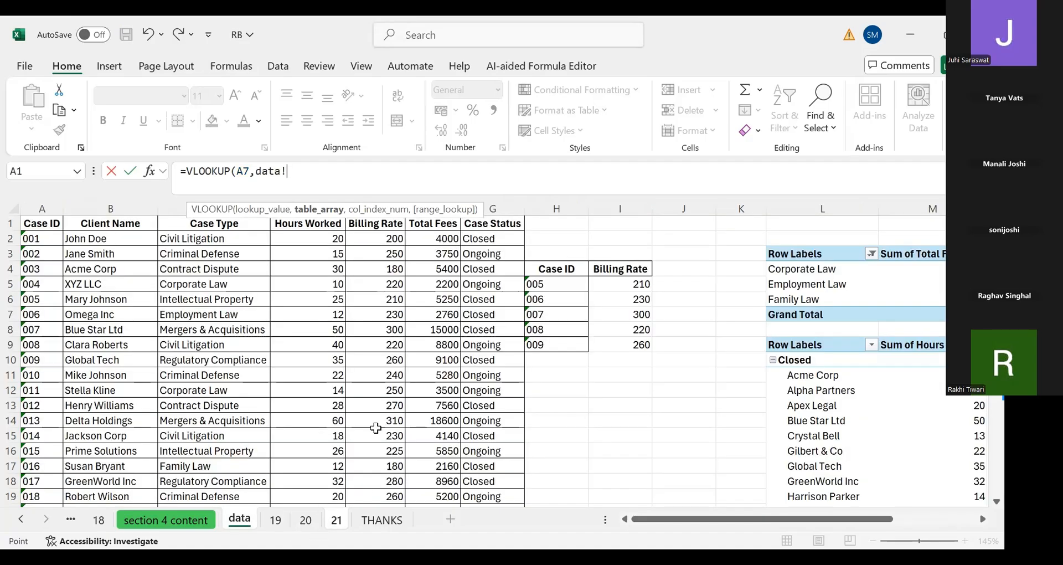
{"action": "left_click", "coordinate": [57, 222]}
{"action": "key", "text": "ctrl+shift+Right"}
{"action": "key", "text": "ctrl+shift+Down"}
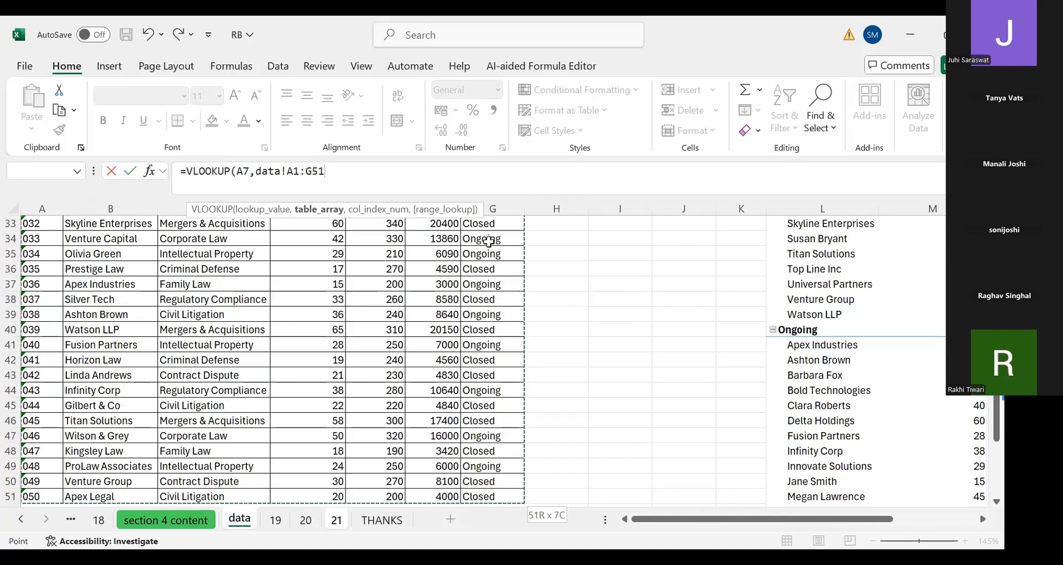
{"action": "type", "text": ","}
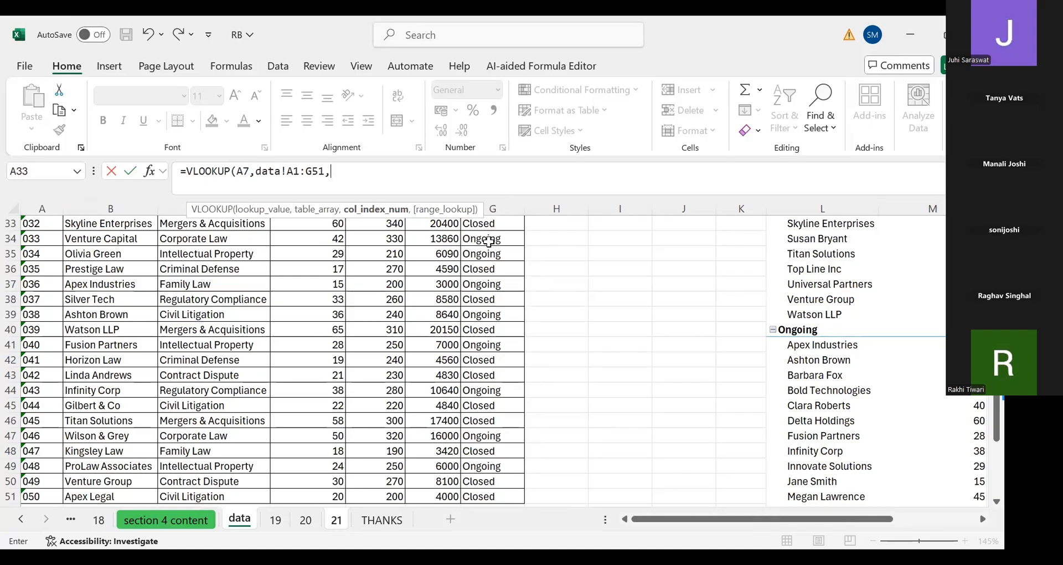
{"action": "left_click", "coordinate": [336, 519]}
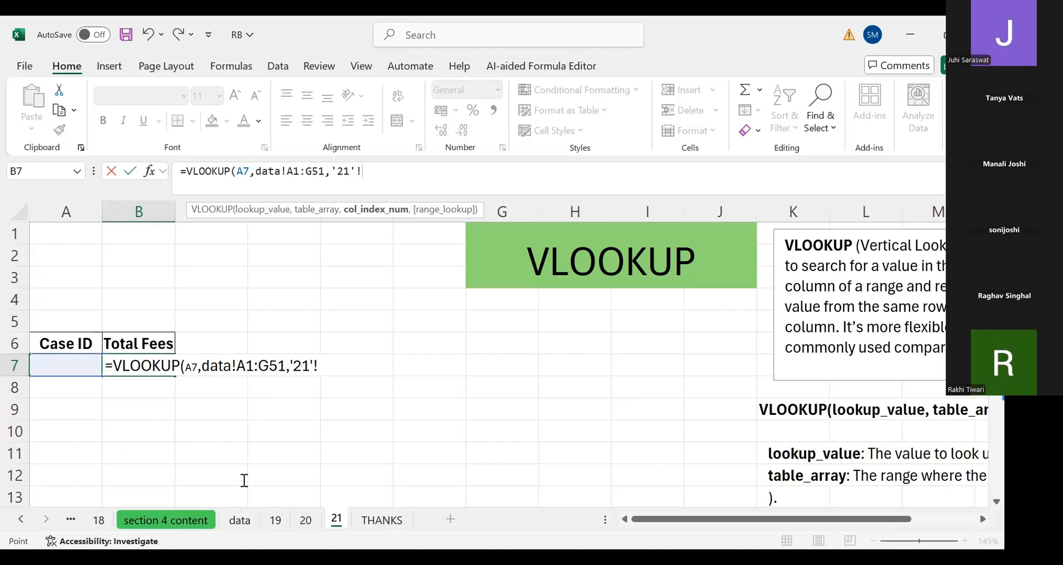
{"action": "left_click", "coordinate": [240, 520]}
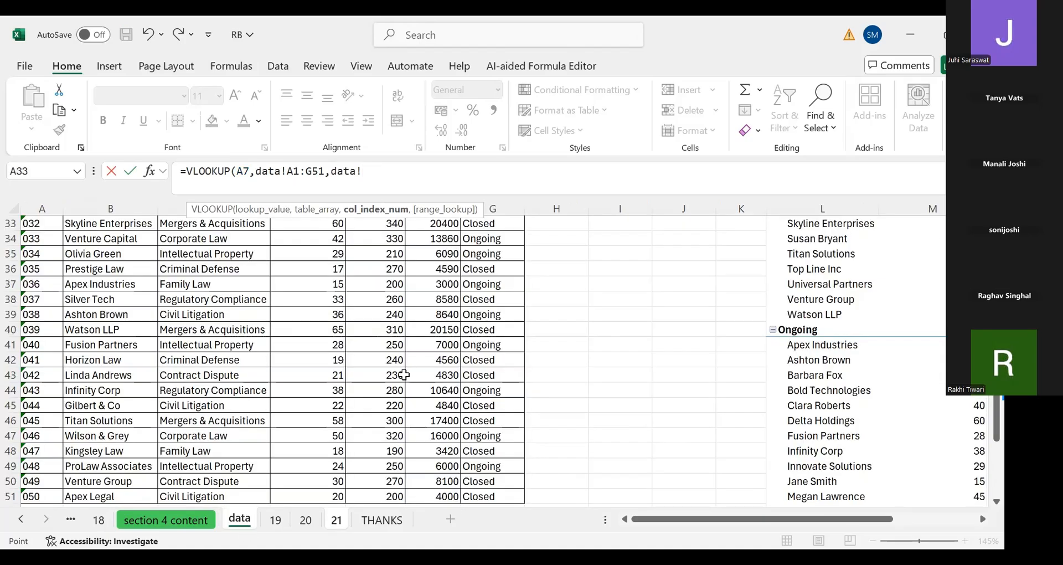
{"action": "scroll", "coordinate": [404, 375], "scroll_direction": "up", "scroll_amount": 10}
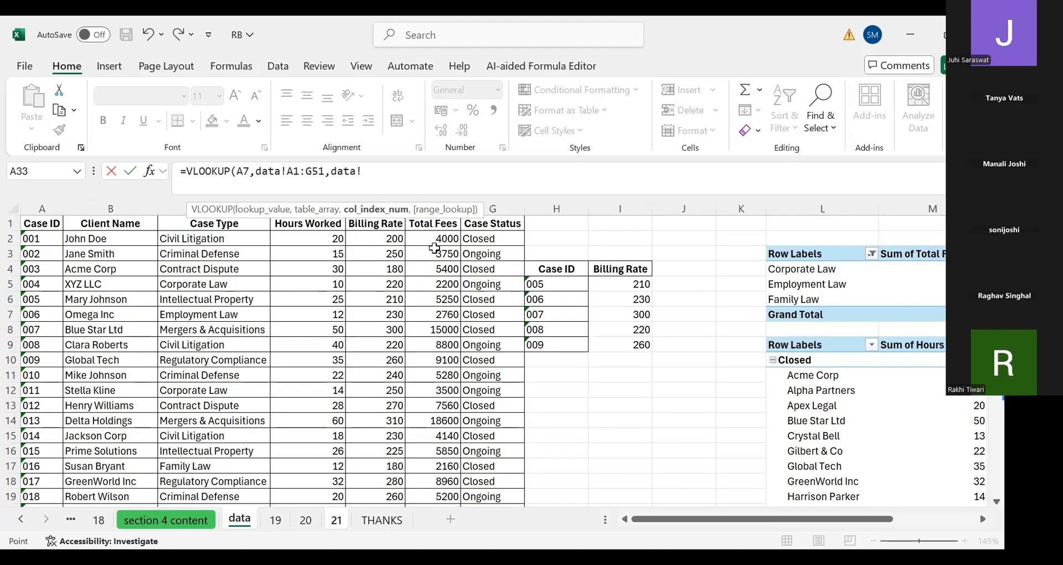
{"action": "key", "text": "BackSpace"}
{"action": "key", "text": "BackSpace"}
{"action": "key", "text": "BackSpace"}
{"action": "key", "text": "BackSpace"}
{"action": "key", "text": "BackSpace"}
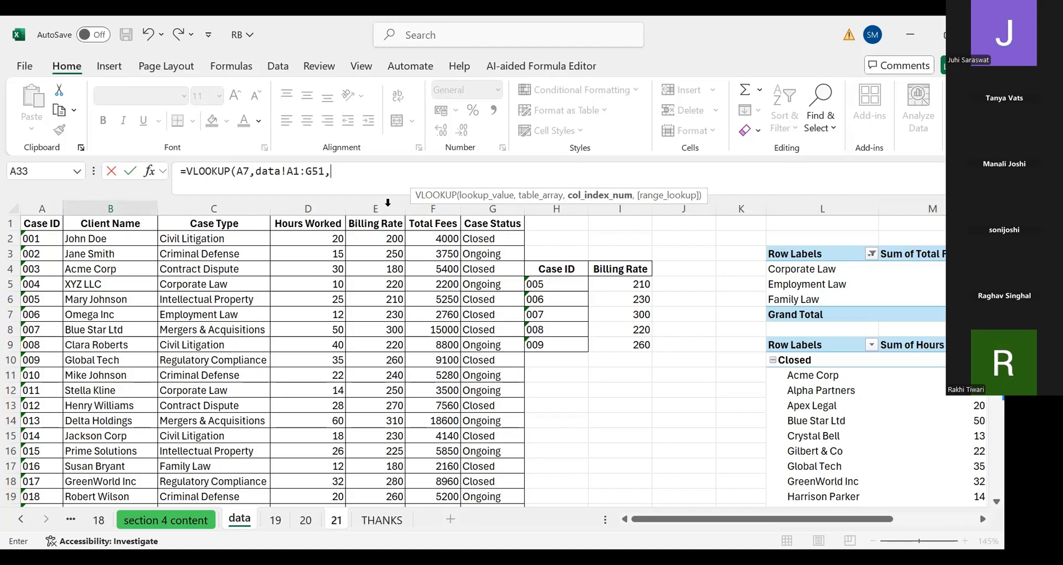
Set the column index to 6 and the range lookup to FALSE for exact match, then close and enter the formula
{"action": "type", "text": "6"}
{"action": "type", "text": ","}
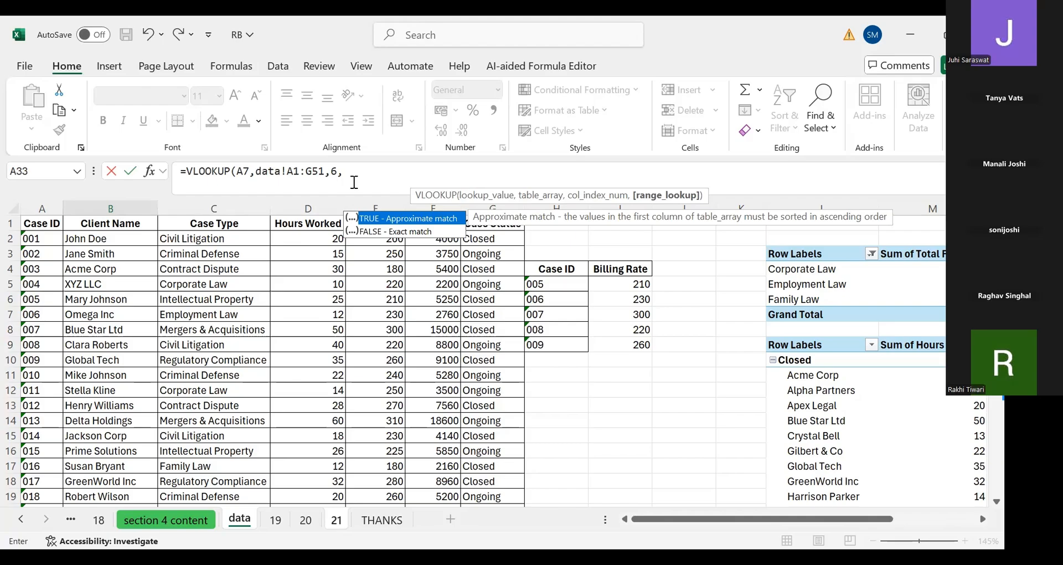
{"action": "key", "text": "Down"}
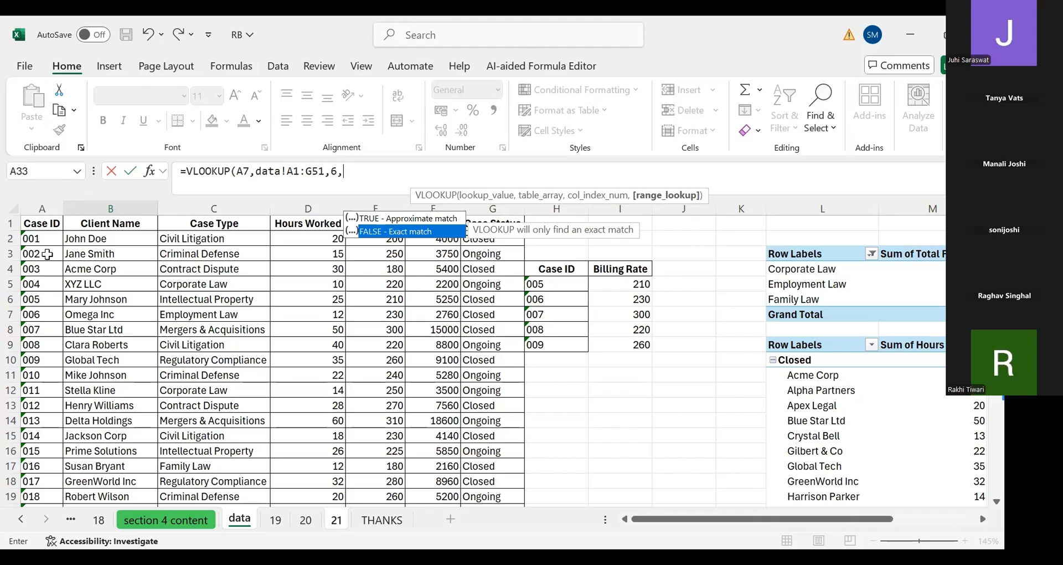
{"action": "double_click", "coordinate": [391, 234]}
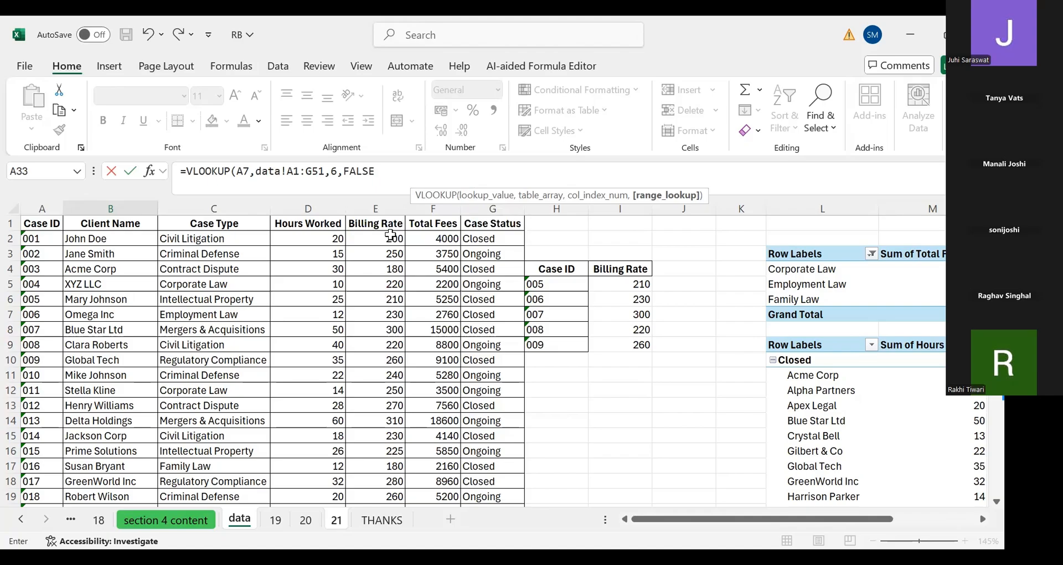
{"action": "type", "text": ")"}
{"action": "key", "text": "Return"}
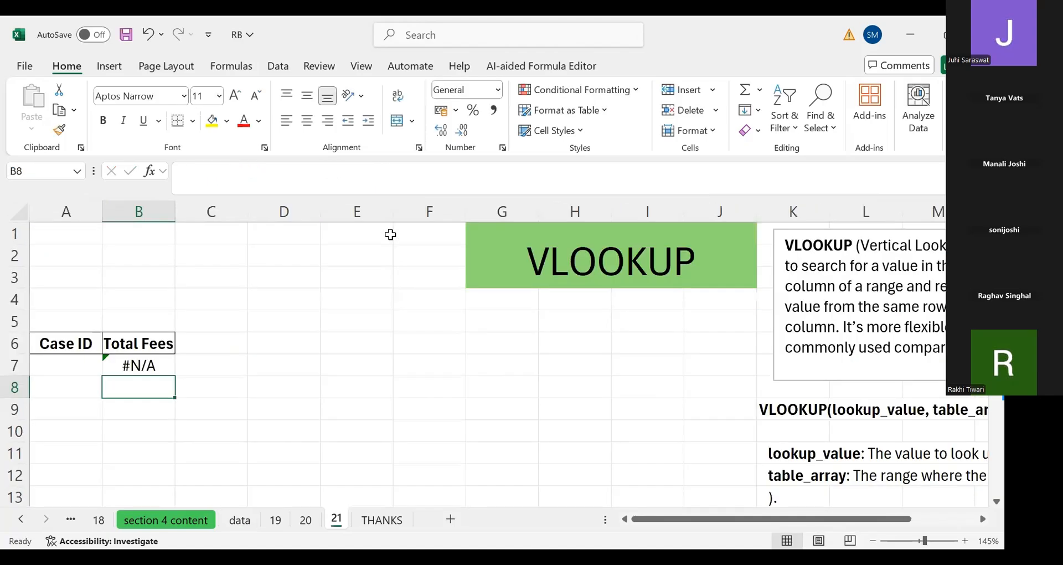
Copy Case ID 009 from the data sheet into cell A7 of sheet 21
{"action": "key", "text": "Up"}
{"action": "key", "text": "Left"}
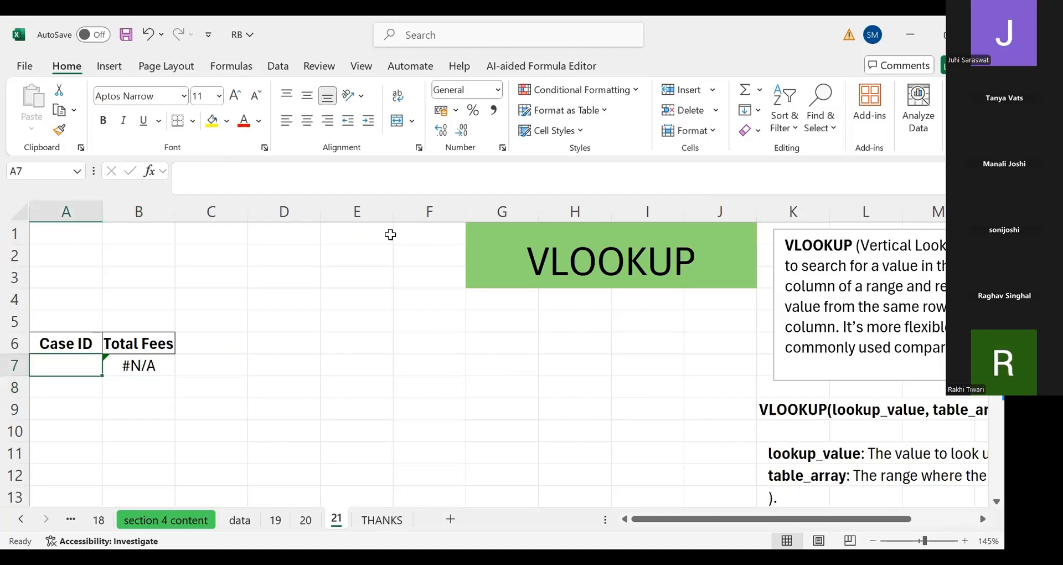
{"action": "left_click", "coordinate": [232, 514]}
{"action": "left_click", "coordinate": [64, 364]}
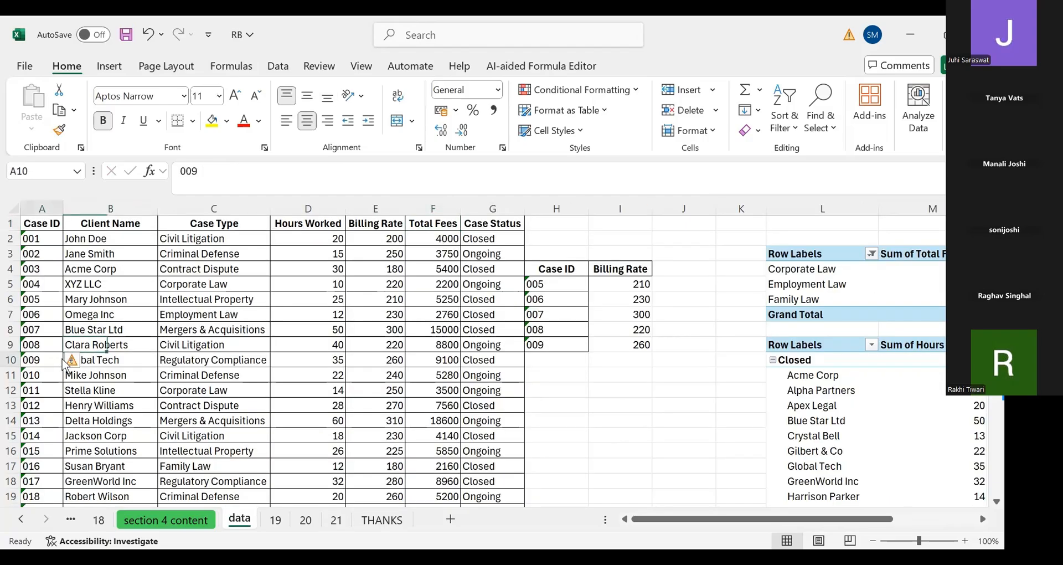
{"action": "key", "text": "ctrl+c"}
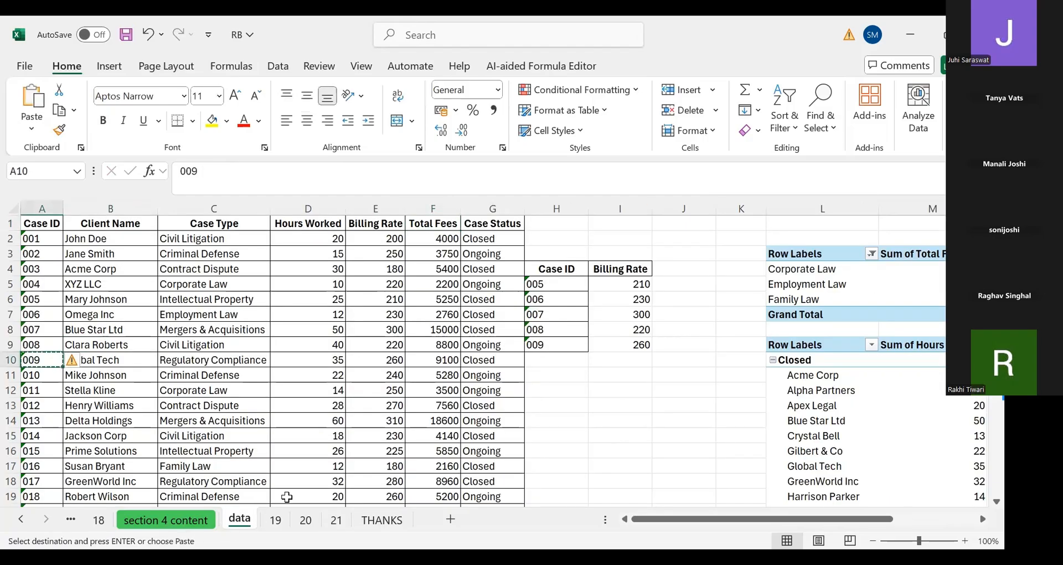
{"action": "left_click", "coordinate": [336, 520]}
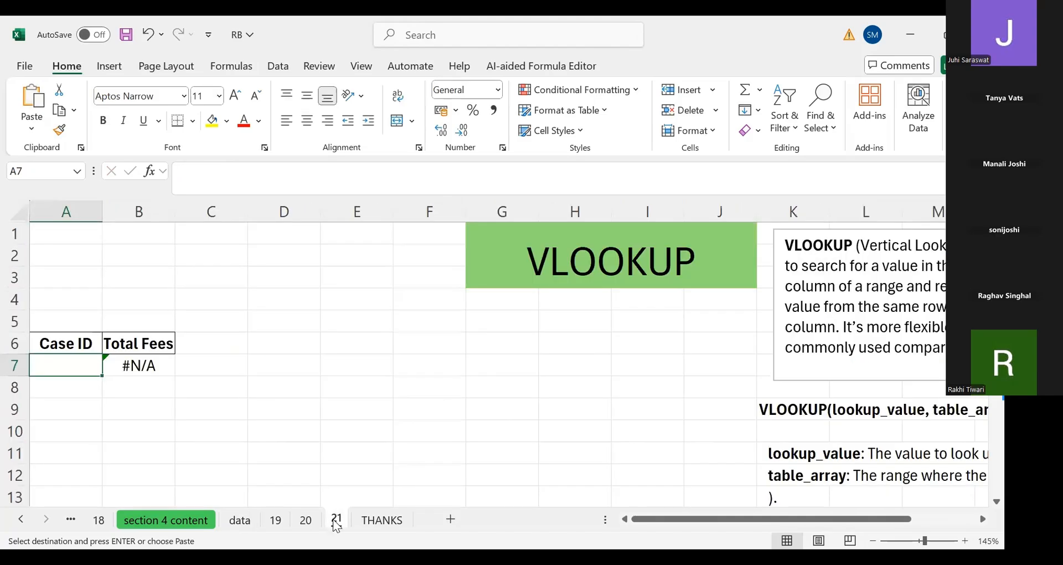
{"action": "key", "text": "ctrl+v"}
{"action": "key", "text": "Down"}
{"action": "key", "text": "Right"}
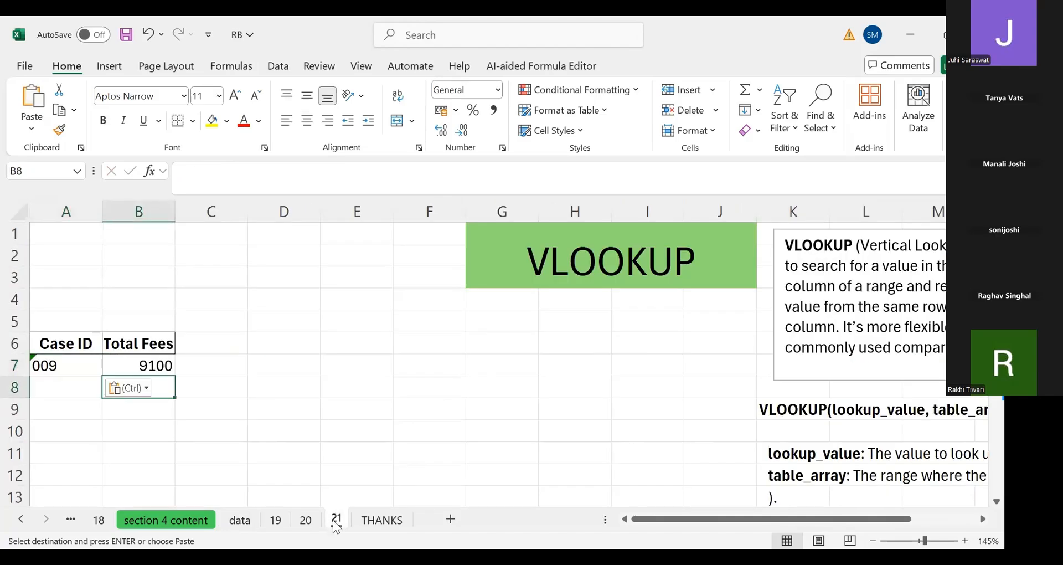
Check the Case ID 009 row on the data sheet against the lookup result in B7
{"action": "key", "text": "Up"}
{"action": "left_click", "coordinate": [241, 520]}
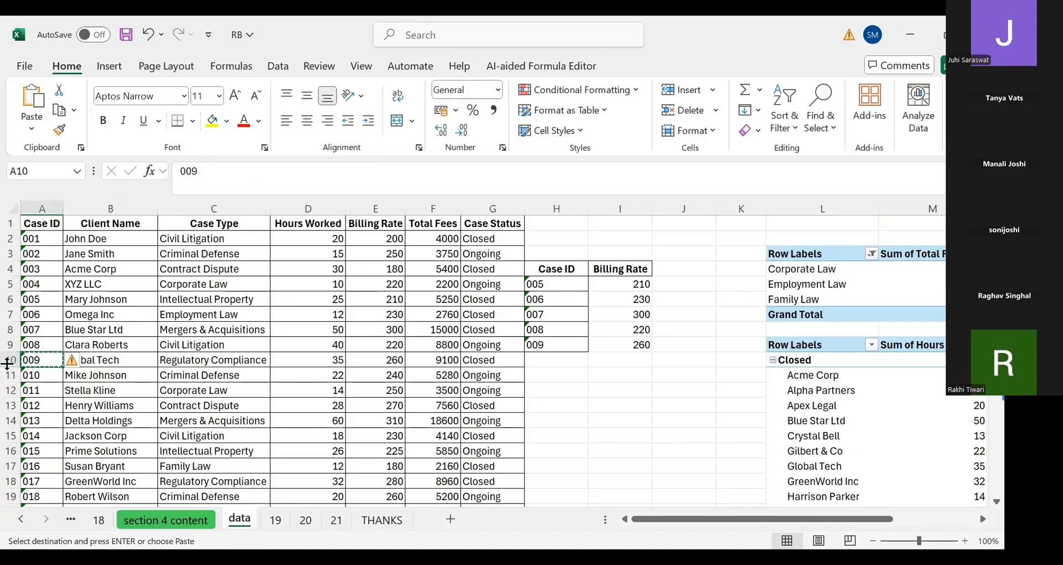
{"action": "left_click", "coordinate": [7, 364]}
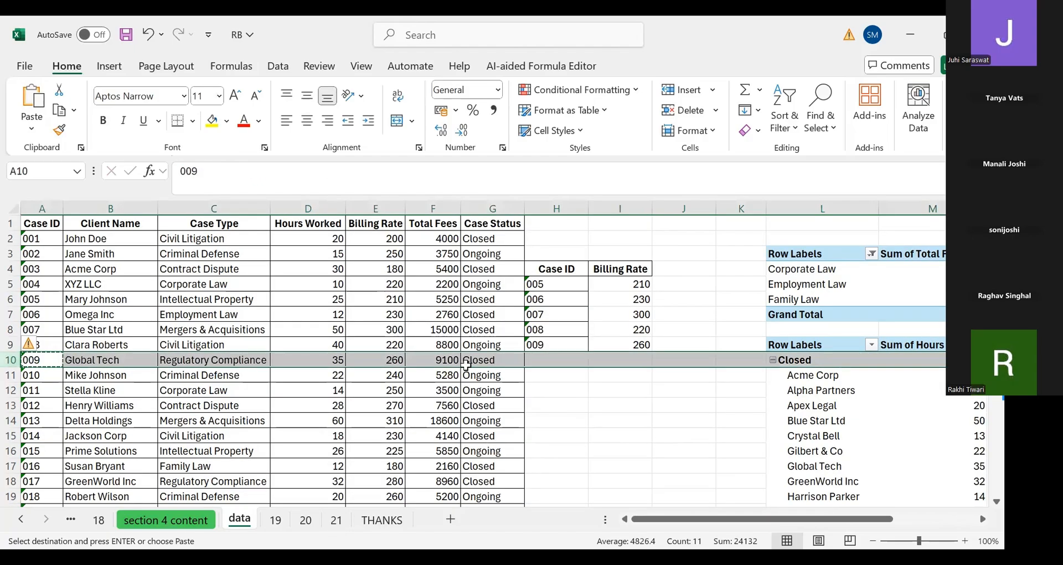
{"action": "left_click", "coordinate": [332, 526]}
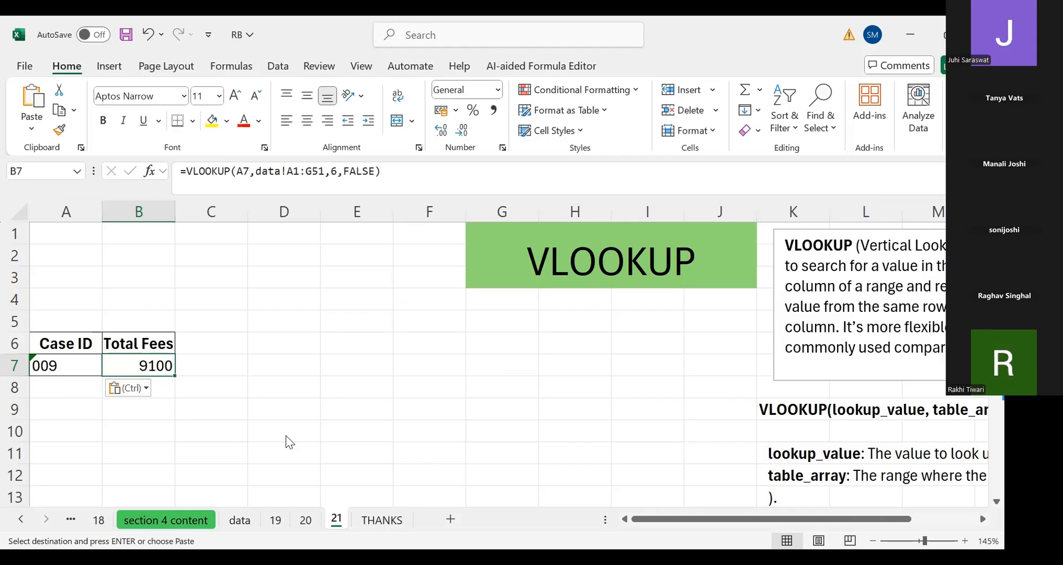
Inspect the VLOOKUP formula in B7 in edit mode, then clear the cell
{"action": "key", "text": "F2"}
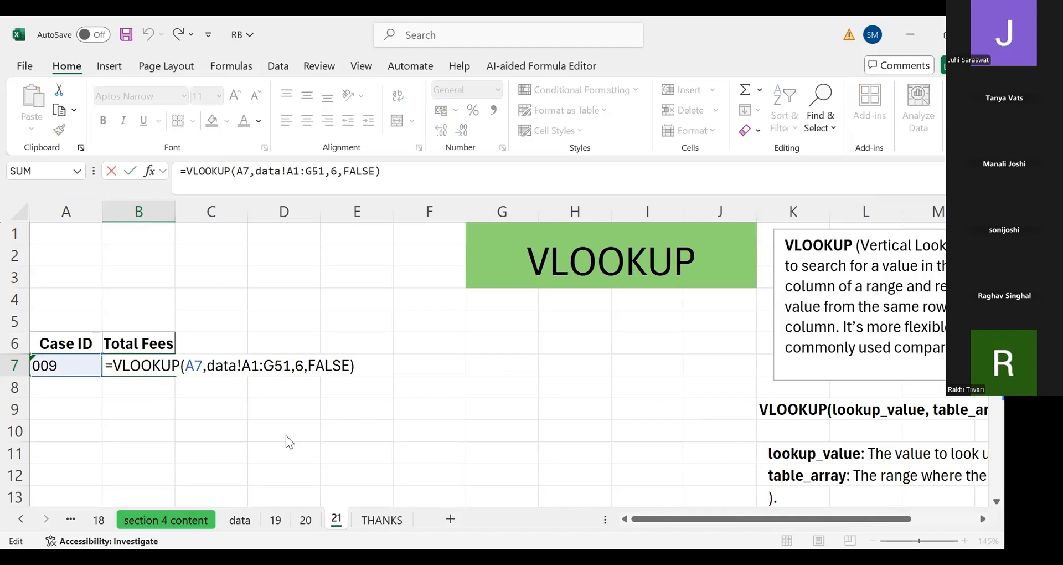
{"action": "key", "text": "Left"}
{"action": "key", "text": "Left"}
{"action": "key", "text": "Left"}
{"action": "key", "text": "Left"}
{"action": "key", "text": "Left"}
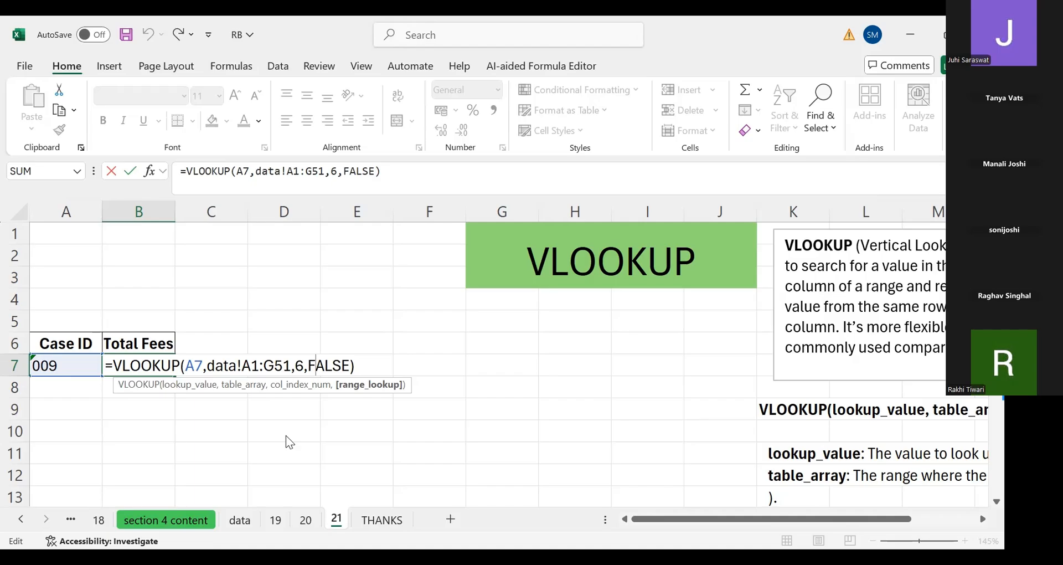
{"action": "key", "text": "Escape"}
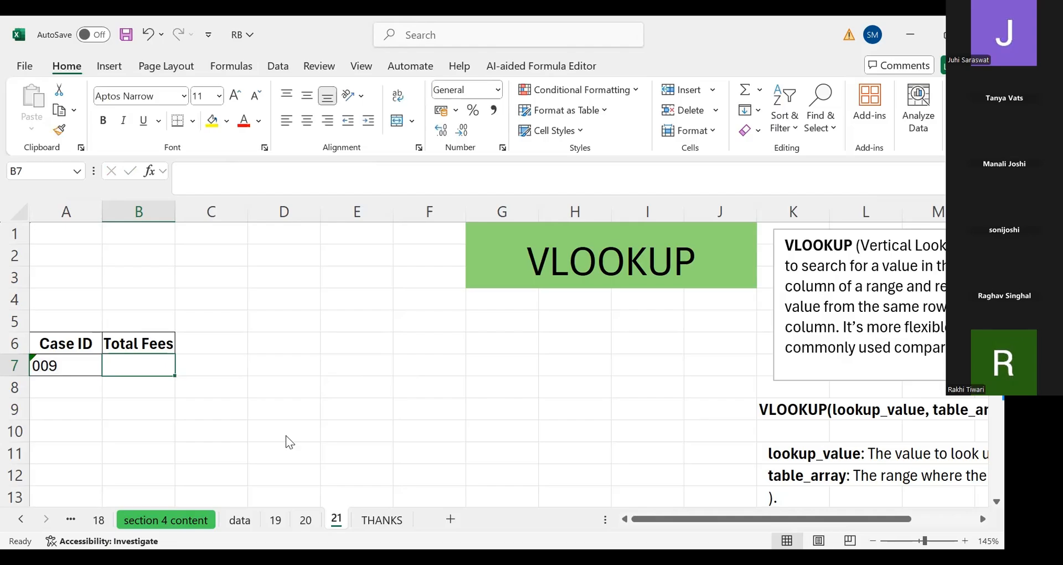
Retype in B7 a VLOOKUP with A7 as lookup value and data!A1:G51 as the table array
{"action": "type", "text": "=VLOOKUP("}
{"action": "key", "text": "Left"}
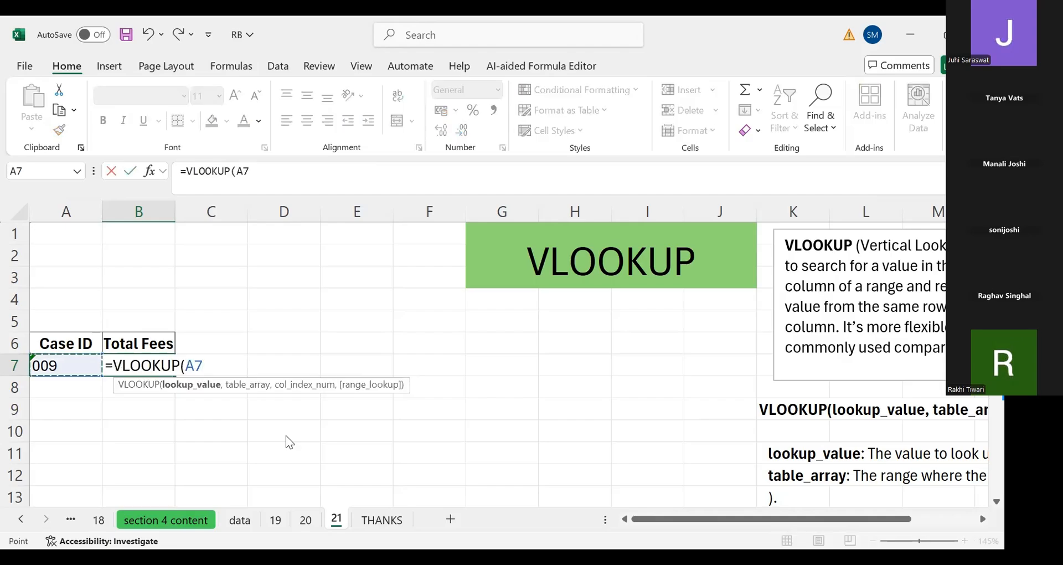
{"action": "type", "text": ","}
{"action": "left_click", "coordinate": [240, 520]}
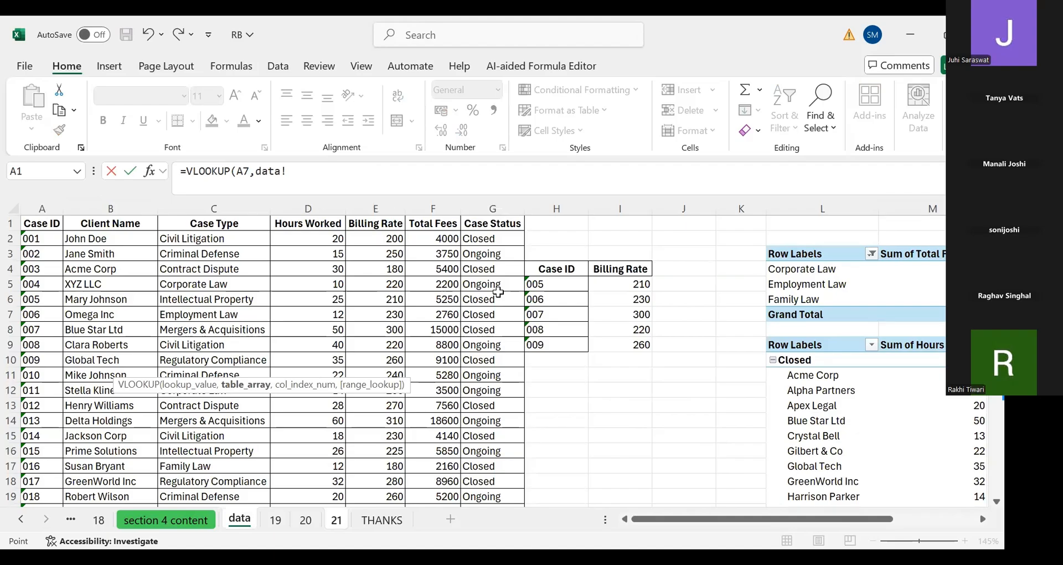
{"action": "key", "text": "ctrl+shift+End"}
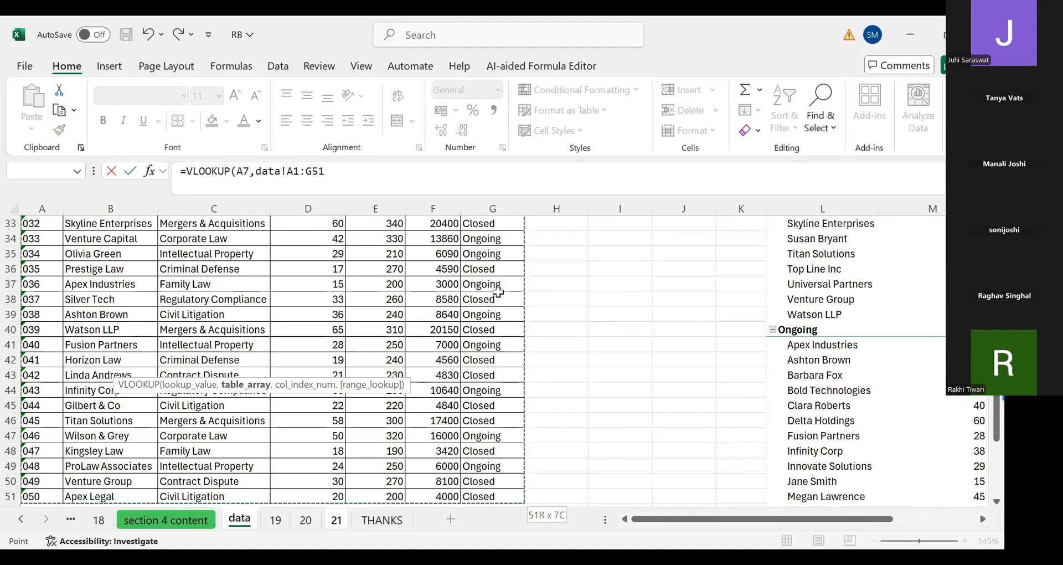
{"action": "key", "text": "ctrl+BackSpace"}
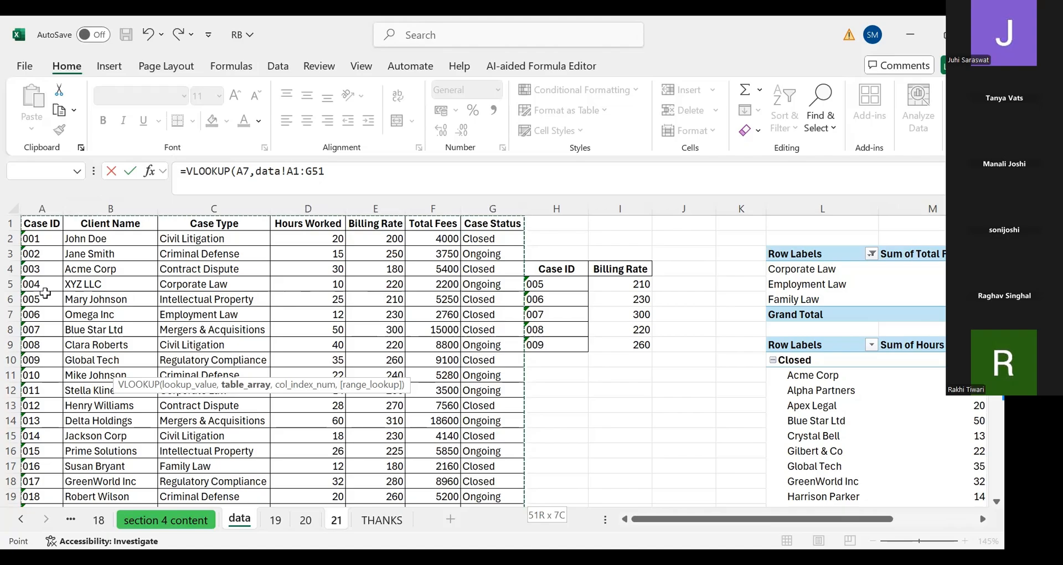
{"action": "type", "text": ","}
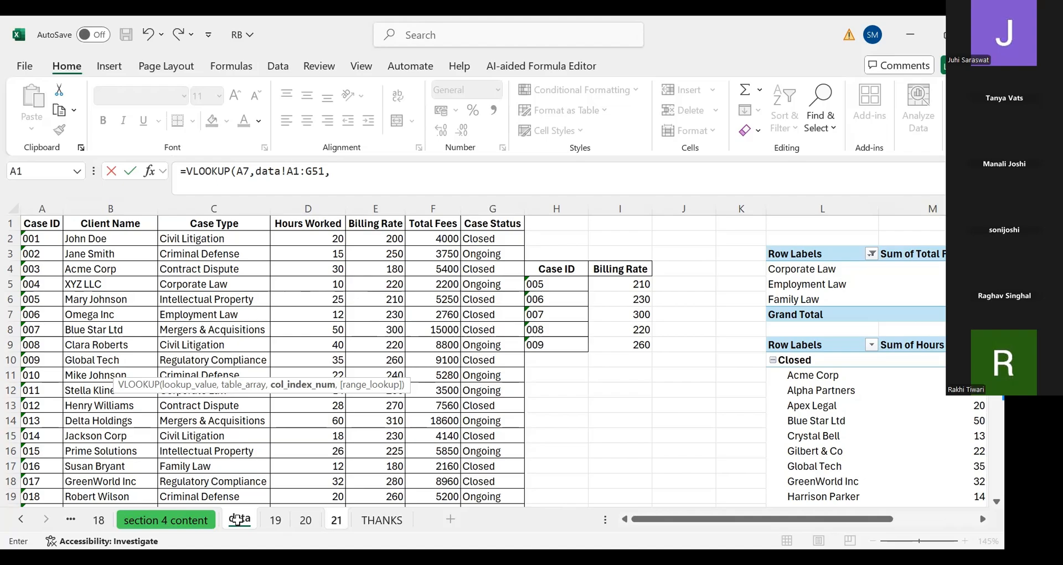
Complete the VLOOKUP in B7 with column index 6 and FALSE for an exact match, and enter it
{"action": "left_click_drag", "start_coordinate": [238, 519], "coordinate": [336, 517]}
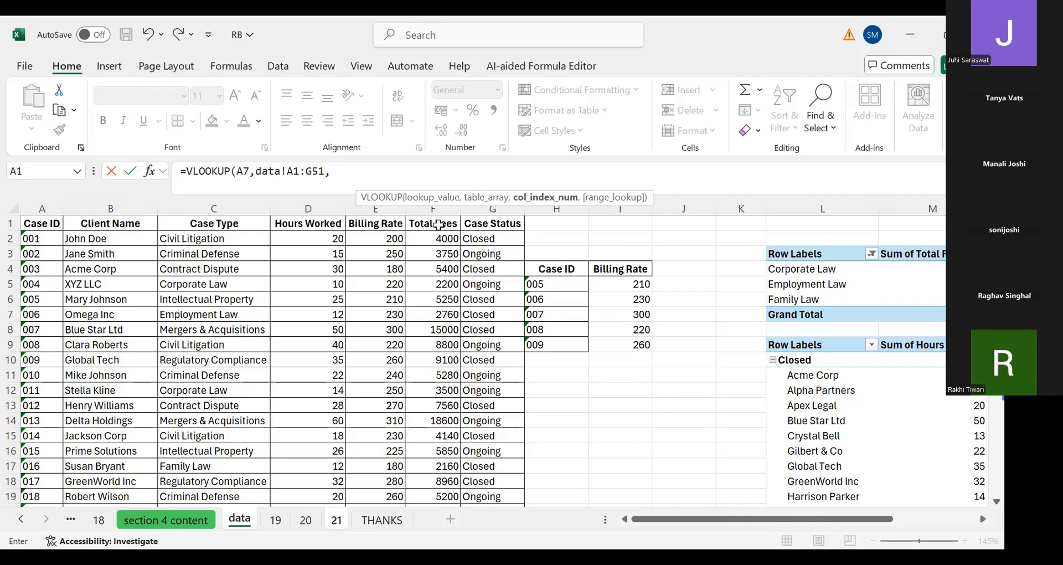
{"action": "left_click", "coordinate": [346, 174]}
{"action": "type", "text": "6,FALSE"}
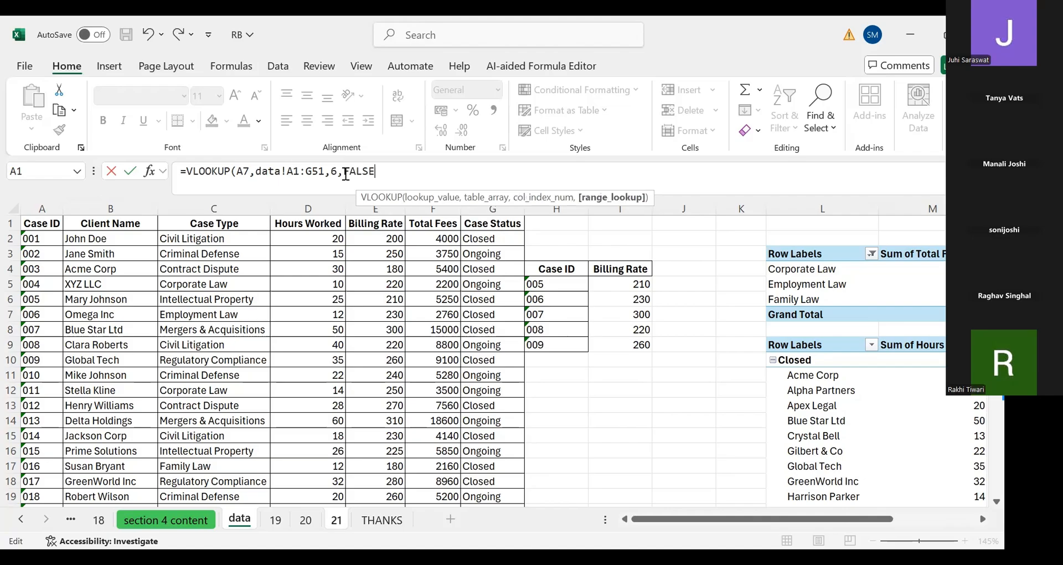
{"action": "type", "text": ")"}
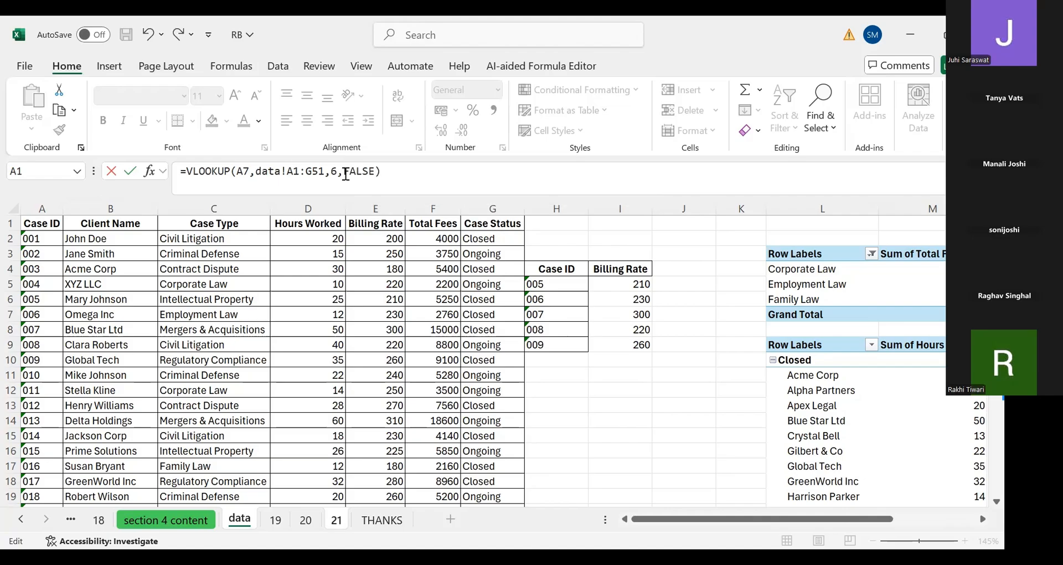
{"action": "key", "text": "Return"}
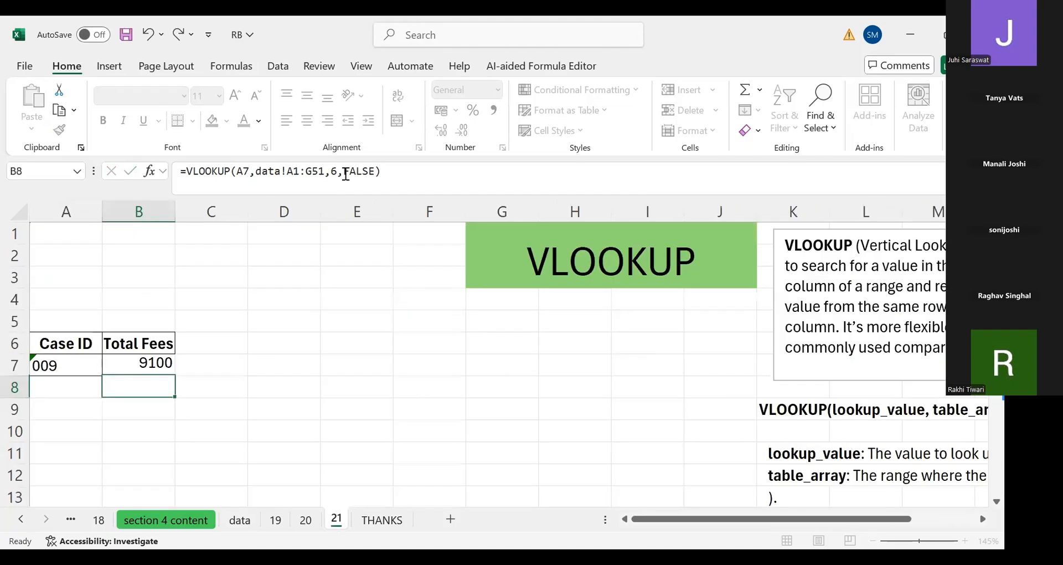
Copy the Case Status header from the data sheet into C6 of sheet 21 and autofit column C
{"action": "key", "text": "Up"}
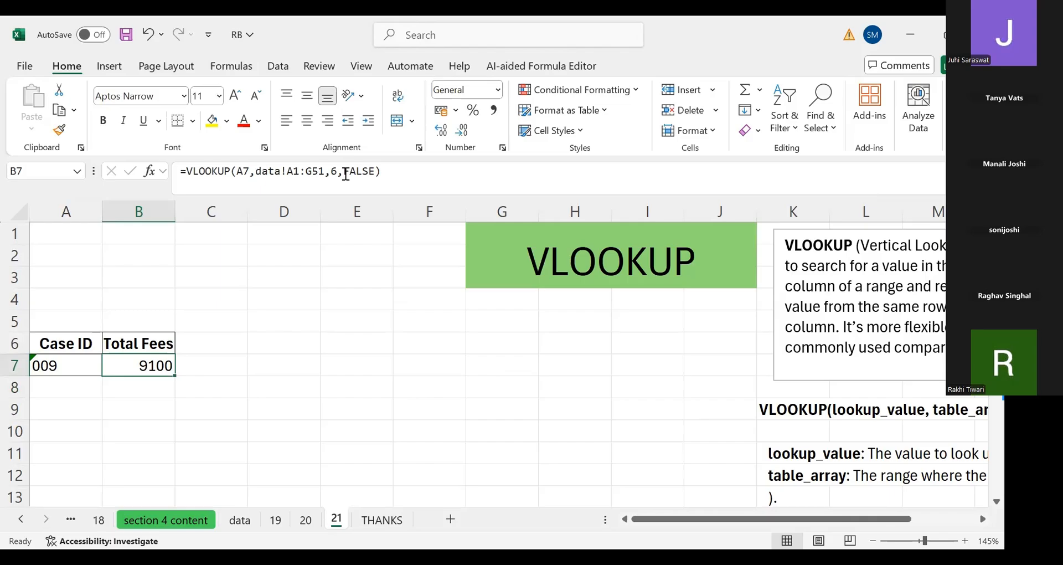
{"action": "key", "text": "Left"}
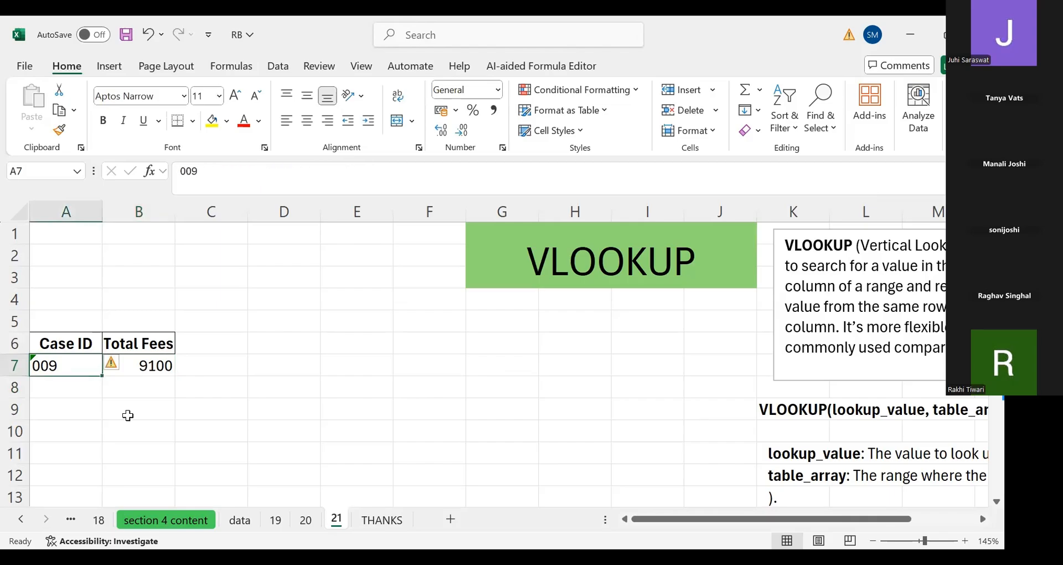
{"action": "left_click", "coordinate": [169, 373]}
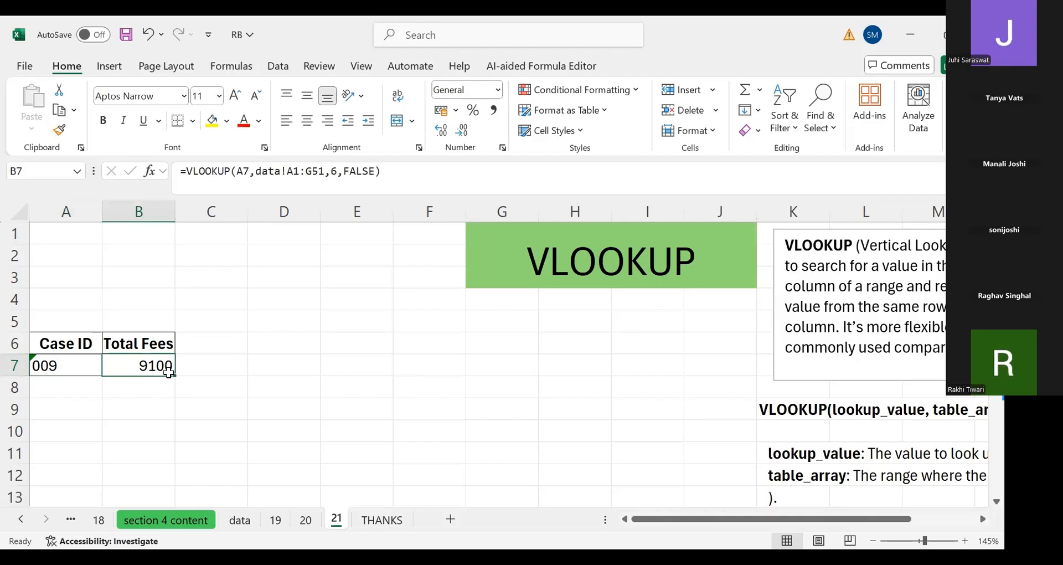
{"action": "key", "text": "Right"}
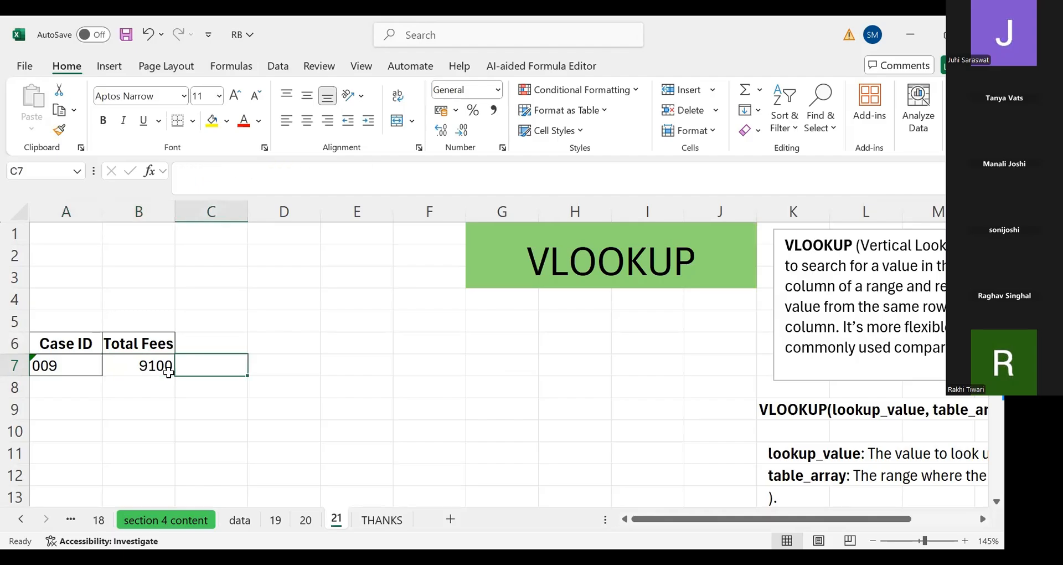
{"action": "left_click", "coordinate": [241, 519]}
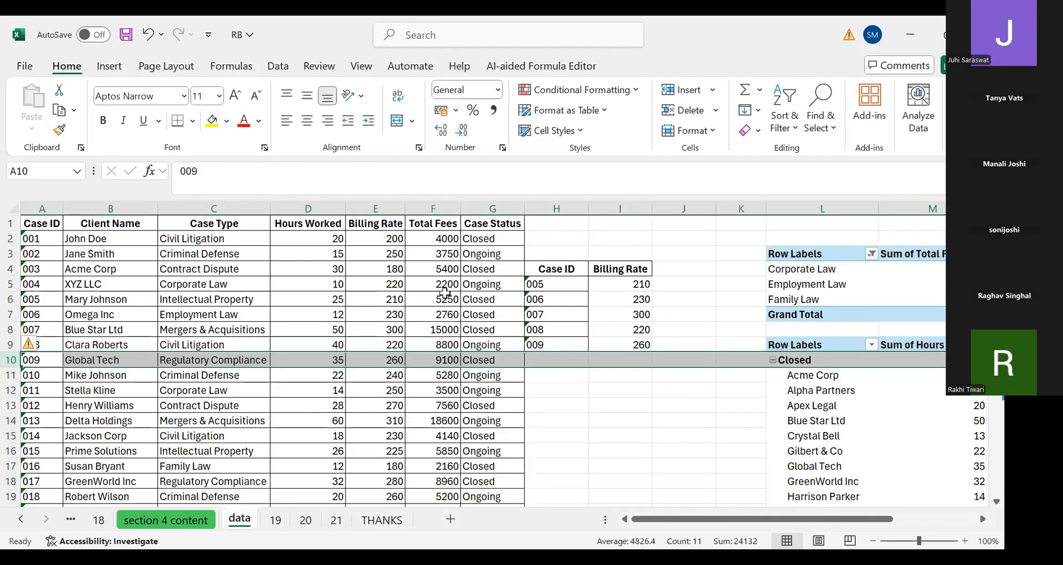
{"action": "left_click", "coordinate": [472, 299]}
{"action": "key", "text": "ctrl+Up"}
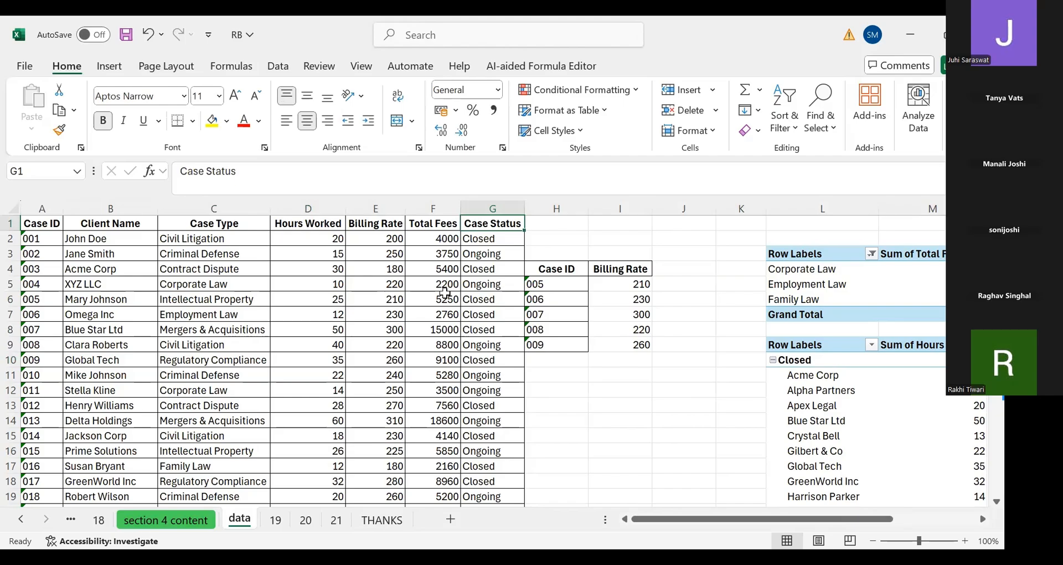
{"action": "key", "text": "ctrl+c"}
{"action": "left_click", "coordinate": [336, 520]}
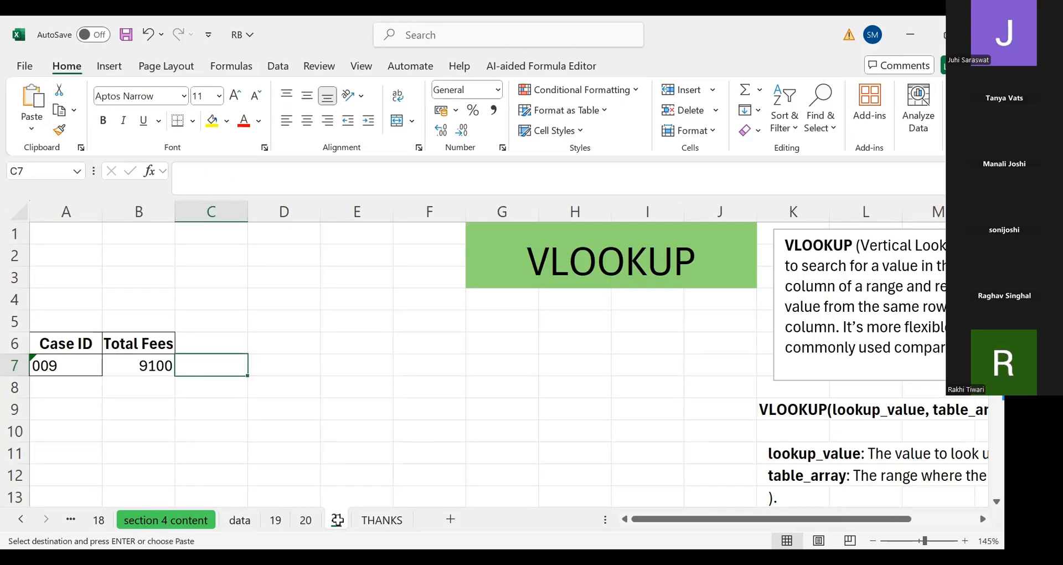
{"action": "left_click", "coordinate": [229, 347]}
{"action": "key", "text": "ctrl+v"}
{"action": "key", "text": "Down"}
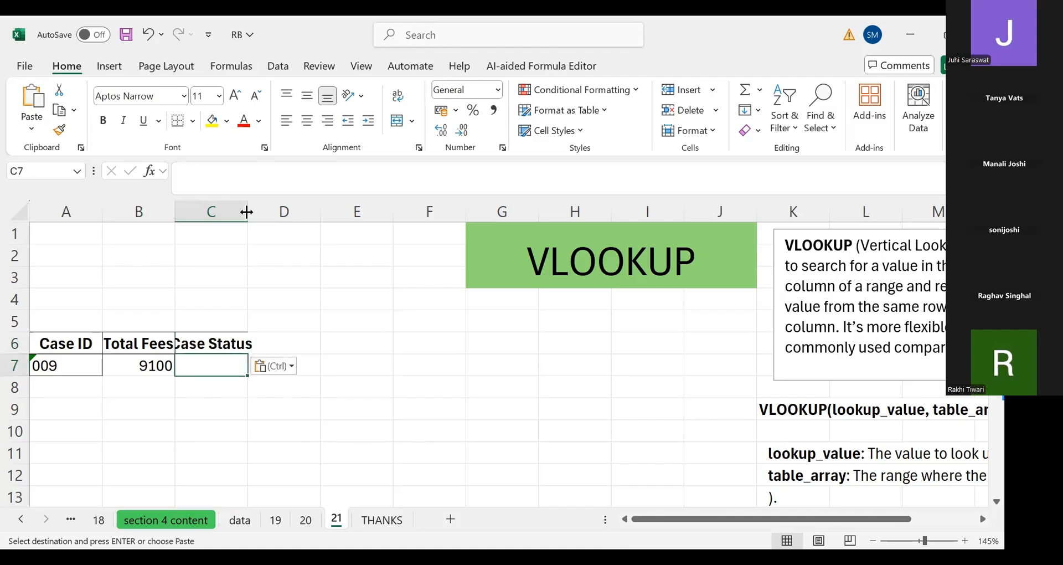
{"action": "double_click", "coordinate": [247, 212]}
Fill the B7 VLOOKUP formula across into C7
{"action": "left_click", "coordinate": [150, 365]}
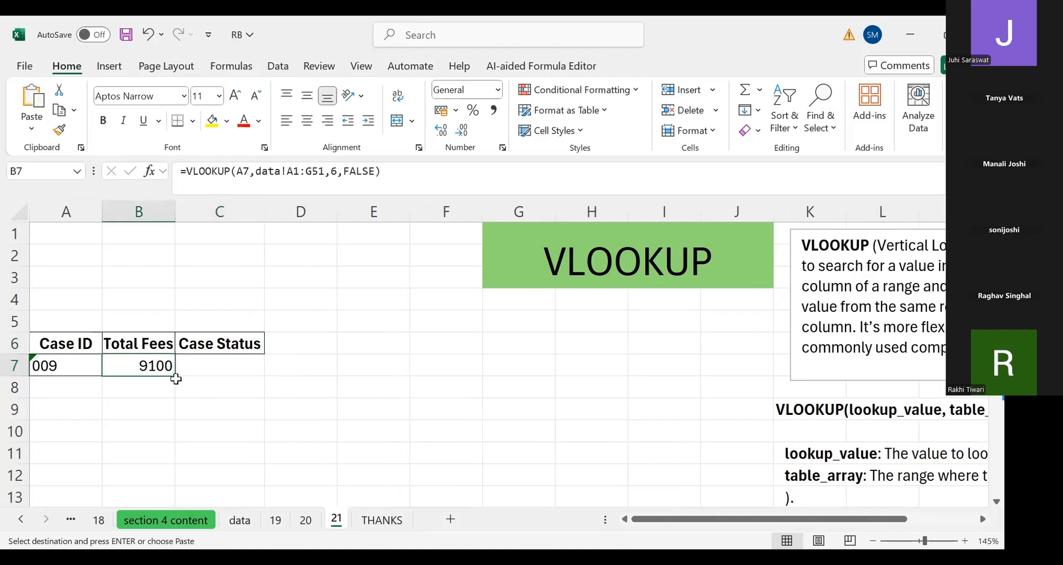
{"action": "left_click_drag", "start_coordinate": [176, 378], "coordinate": [221, 370]}
{"action": "left_click", "coordinate": [221, 370]}
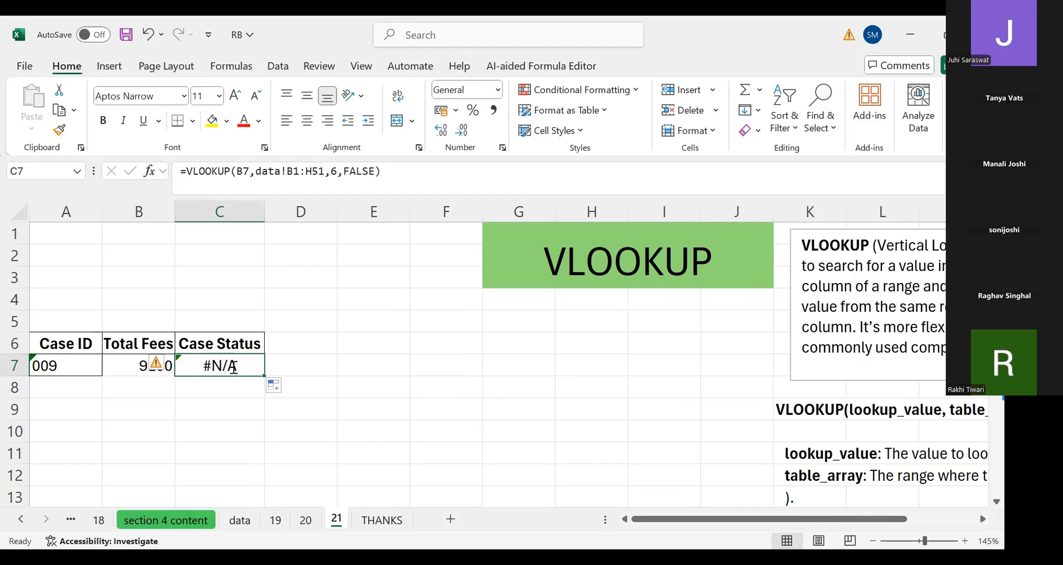
Edit the C7 formula to look up A7 in data!A1:G51 and return column 7
{"action": "key", "text": "F2"}
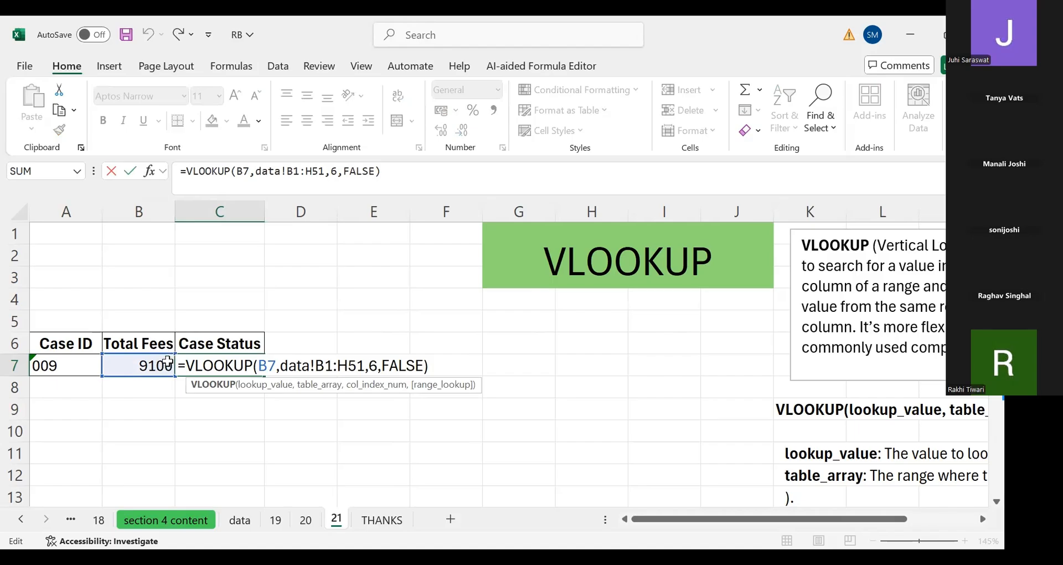
{"action": "left_click", "coordinate": [261, 365]}
{"action": "key", "text": "Left"}
{"action": "key", "text": "Left"}
{"action": "key", "text": "Left"}
{"action": "type", "text": "7"}
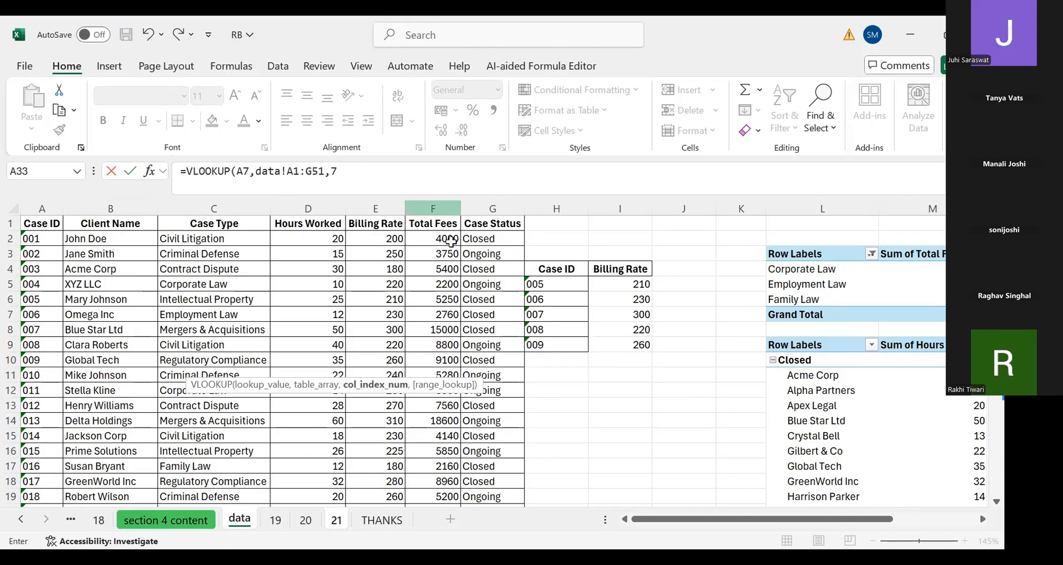